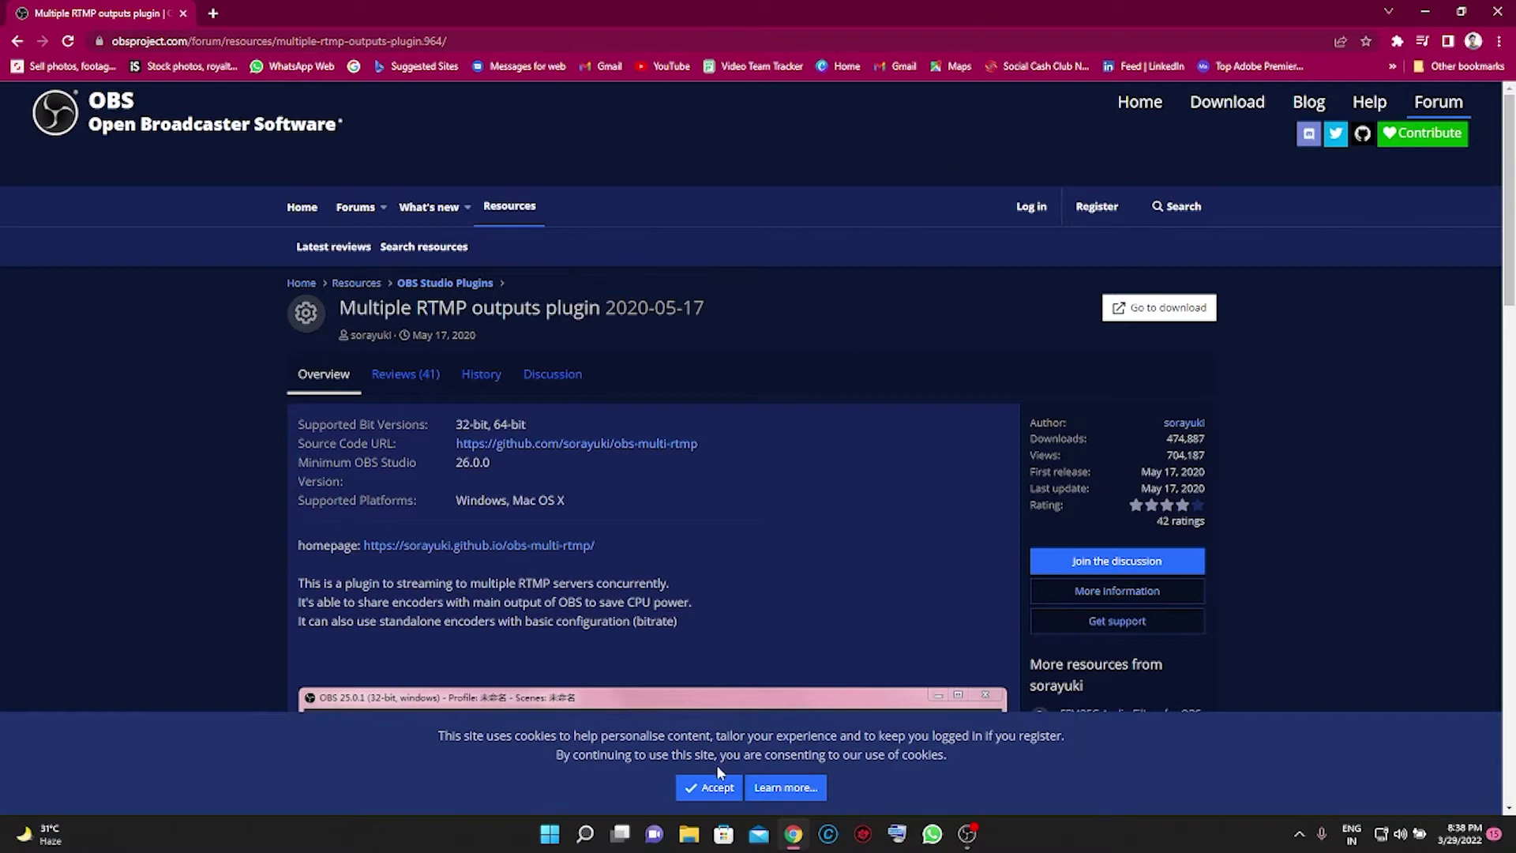
Step: Accept the site's cookies, go to the Multiple RTMP outputs plugin's download page and download obs-multi-rtmp-setup.exe from release 0.2.8
left_click(711, 788)
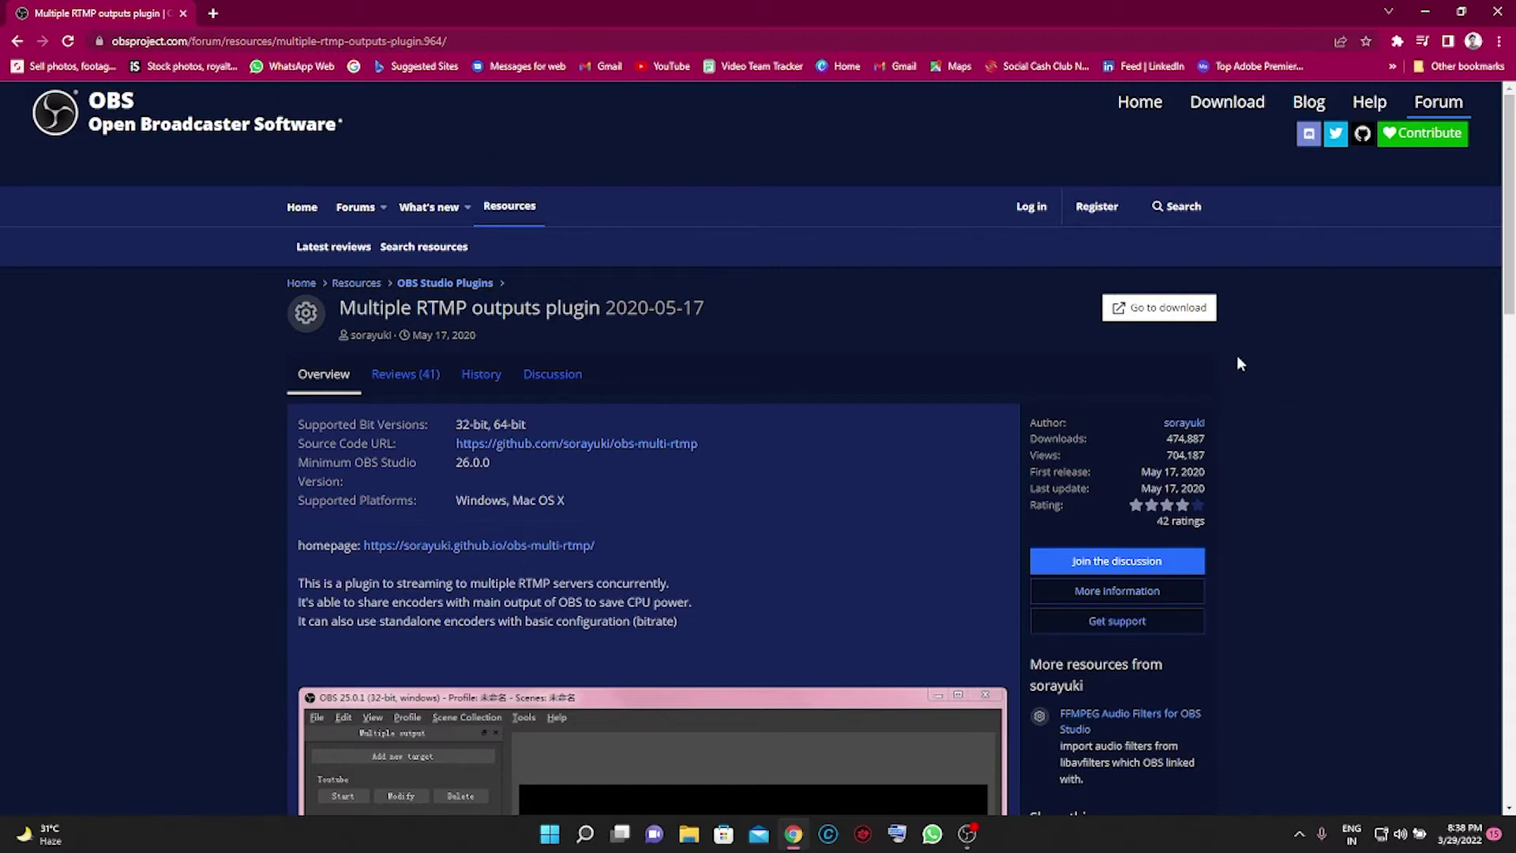
left_click(1173, 317)
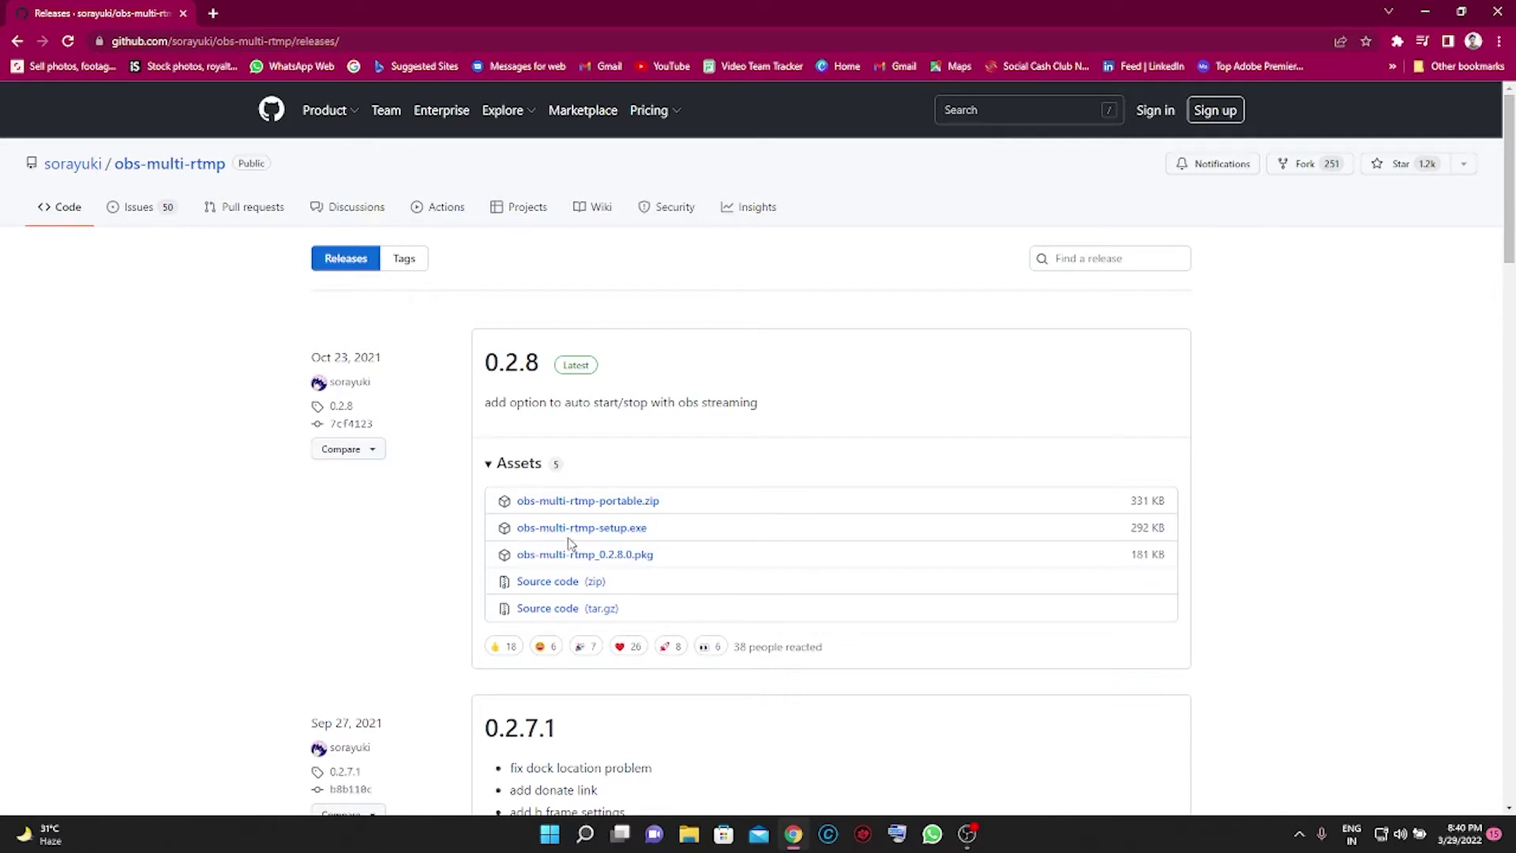
left_click(622, 530)
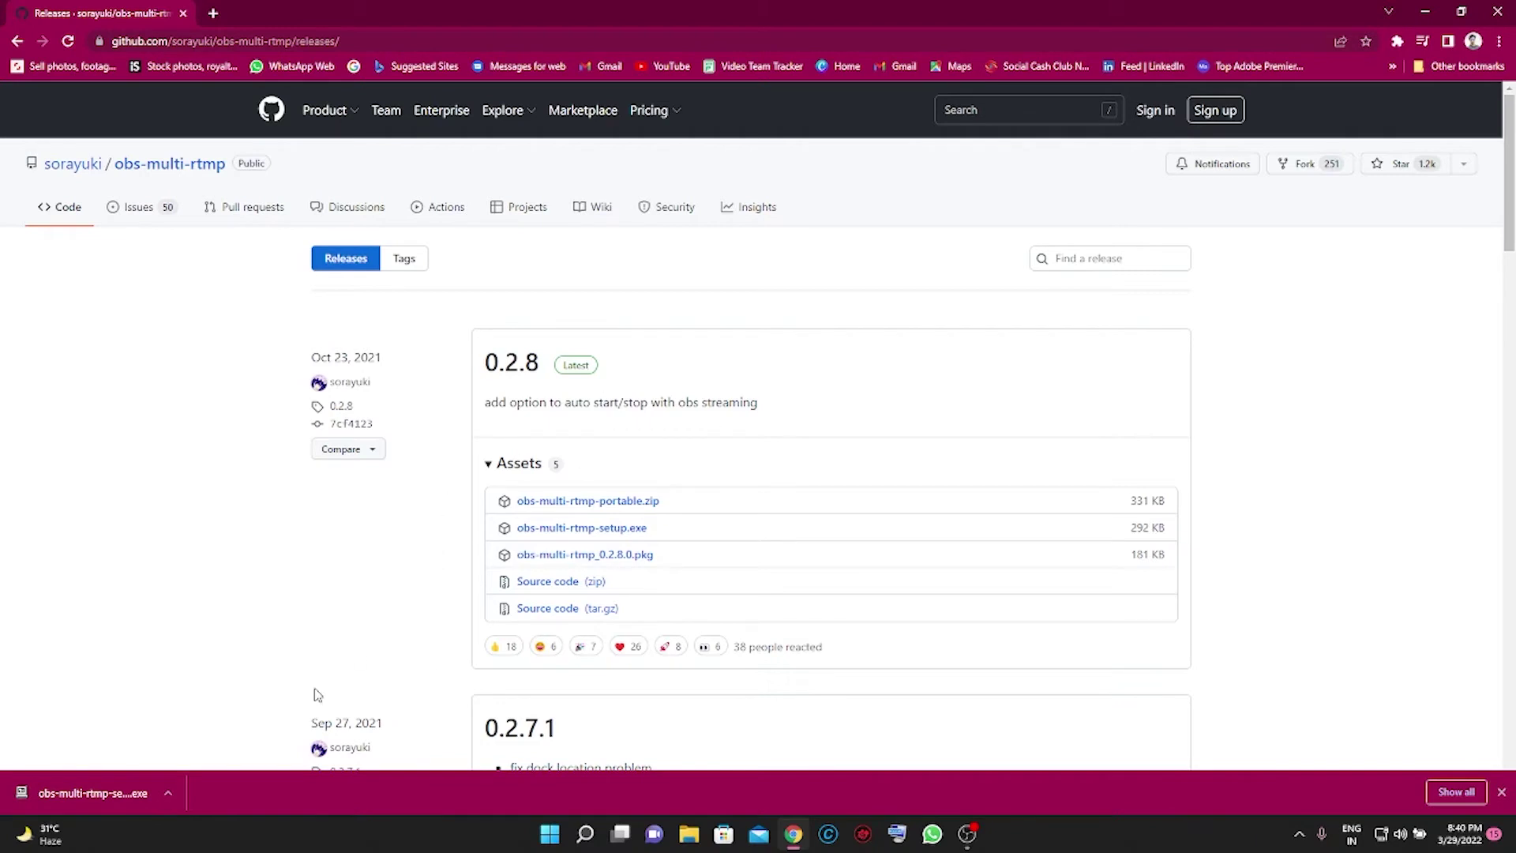
Step: Run the downloaded plugin installer, decline uninstalling obs-multi-rtmp, install to the default folder and retry the blocked file write
left_click(82, 793)
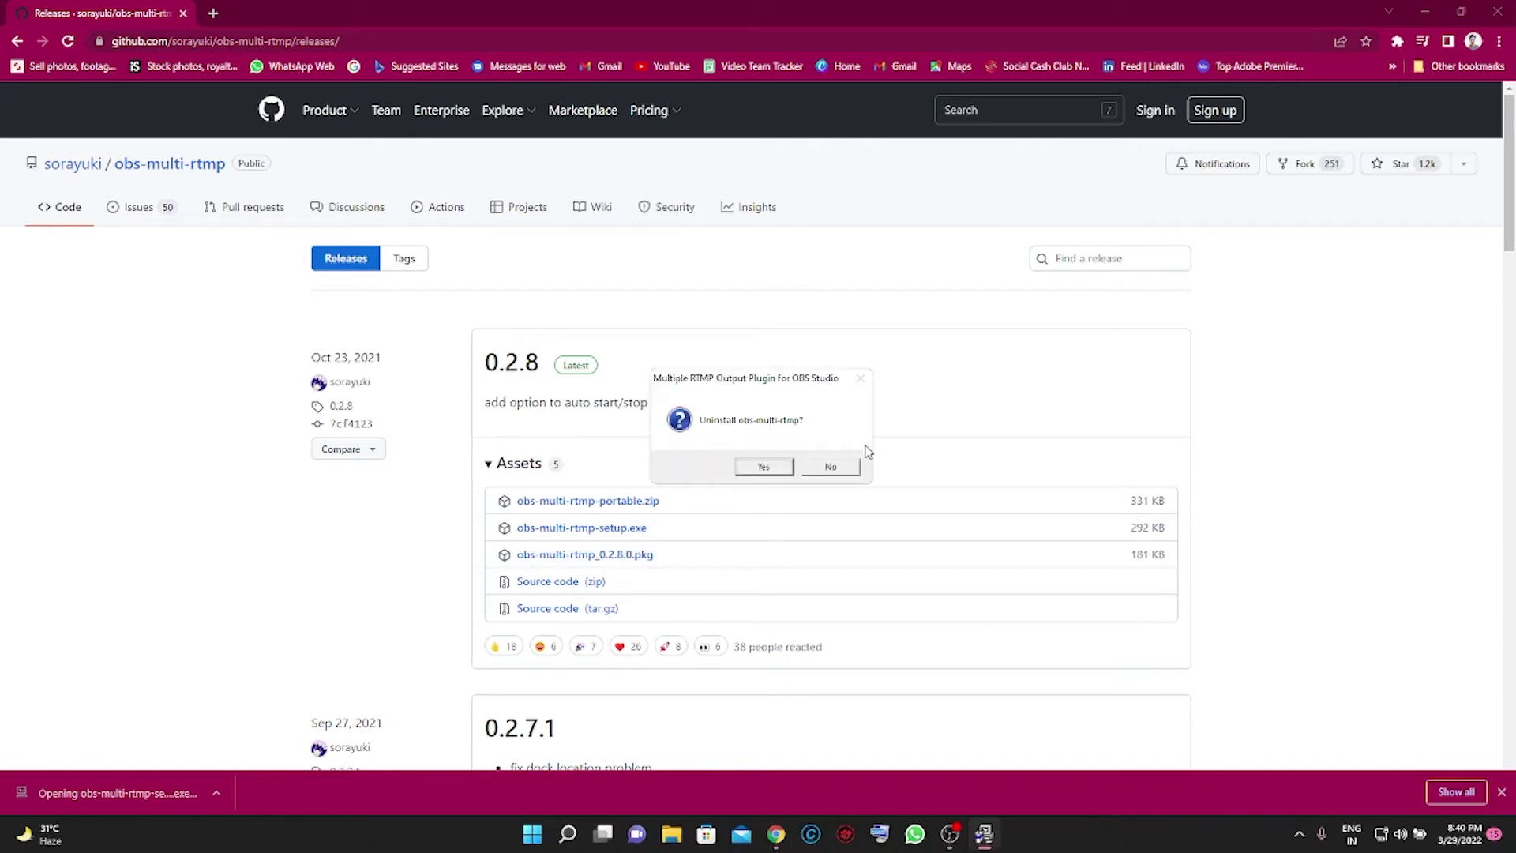
left_click(831, 467)
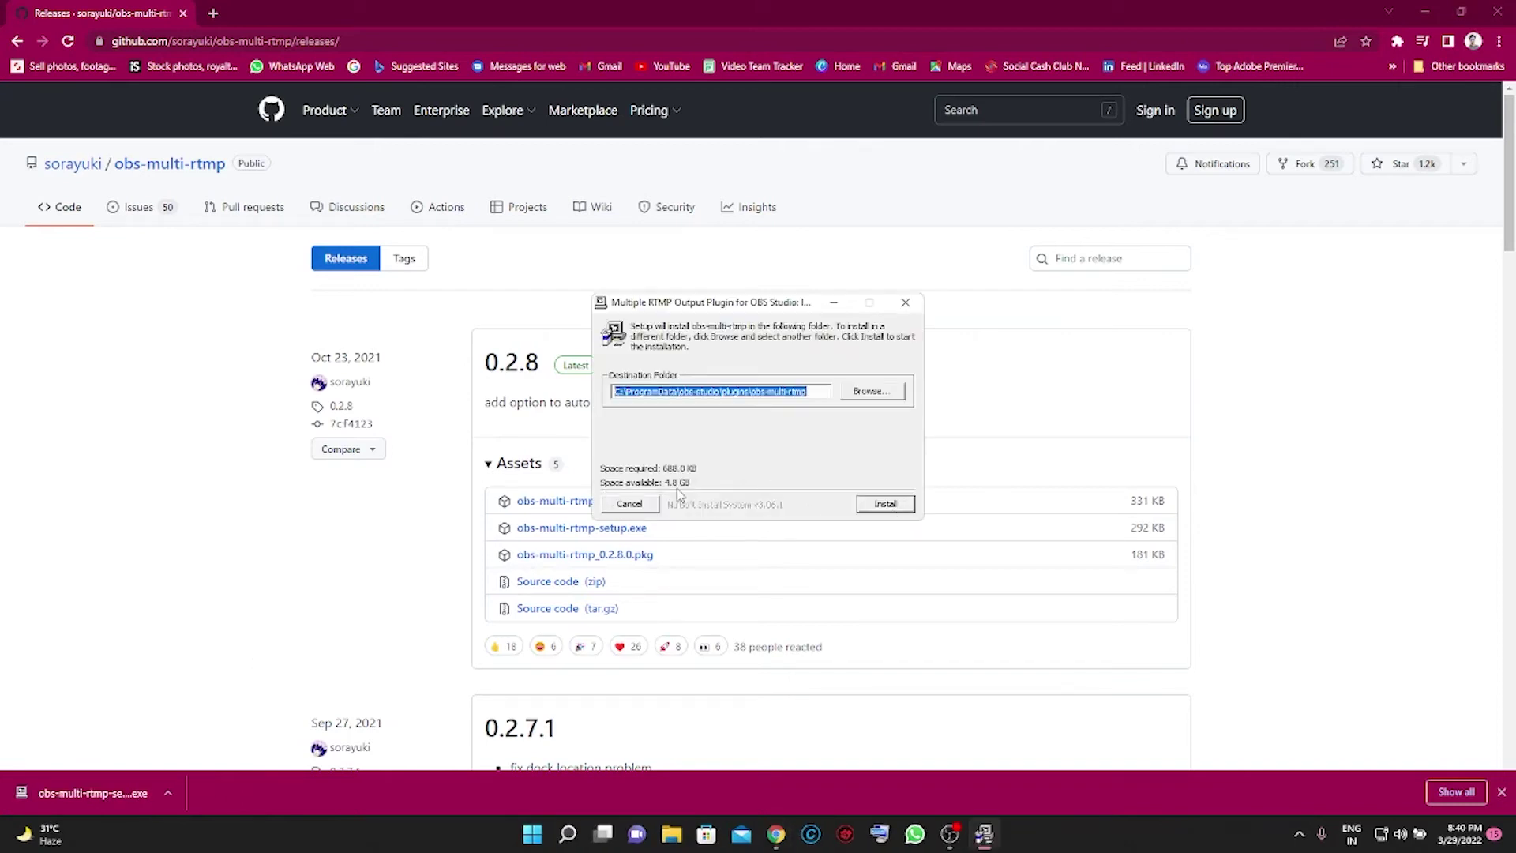
left_click(888, 509)
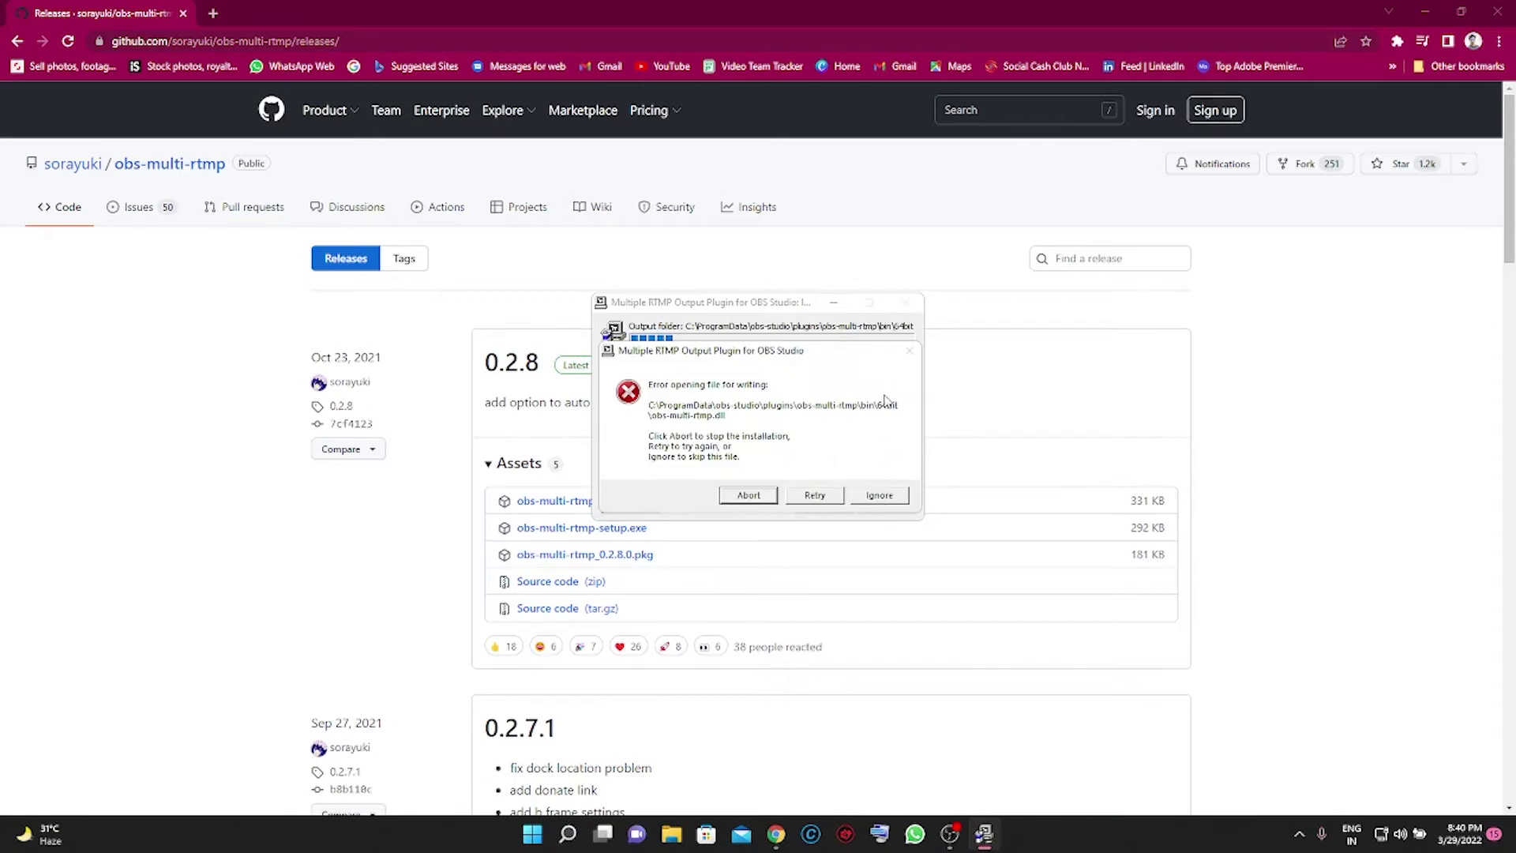
left_click(812, 498)
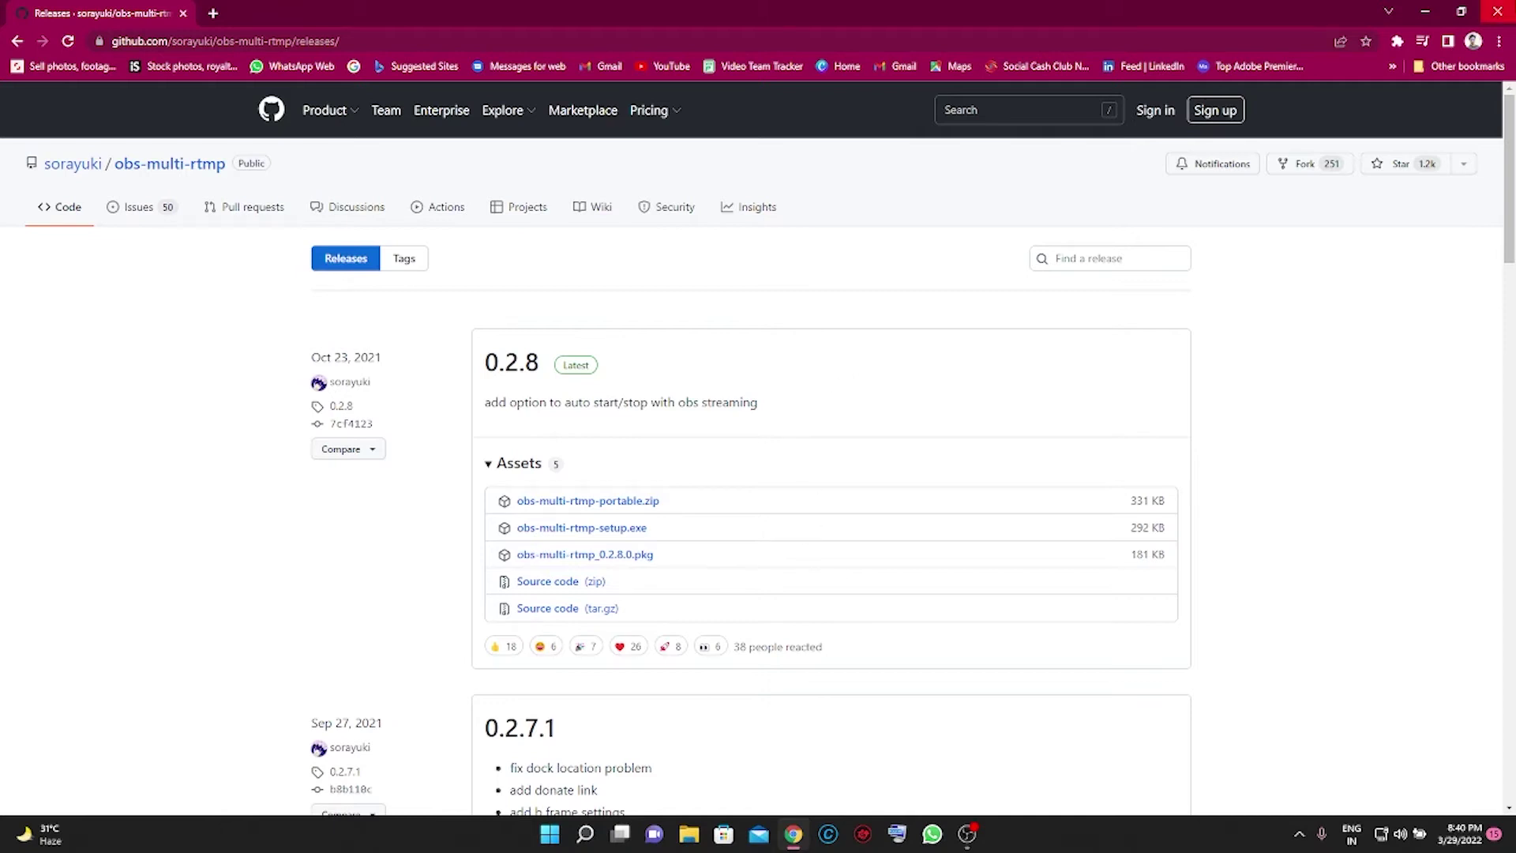
Step: Close the browser and show the Multiple output dock in OBS Studio
left_click(1498, 11)
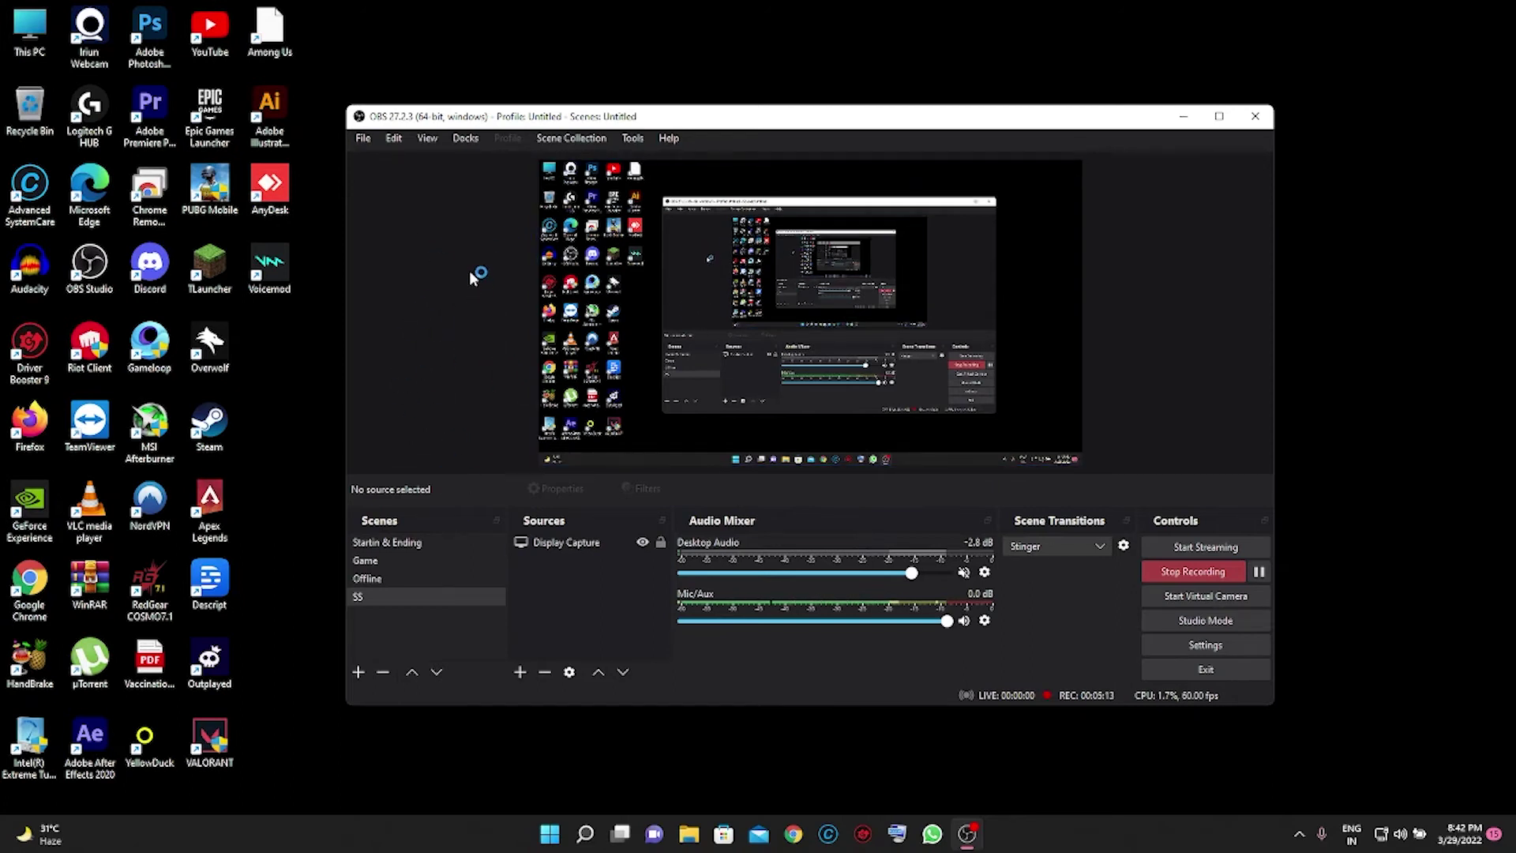
left_click(468, 142)
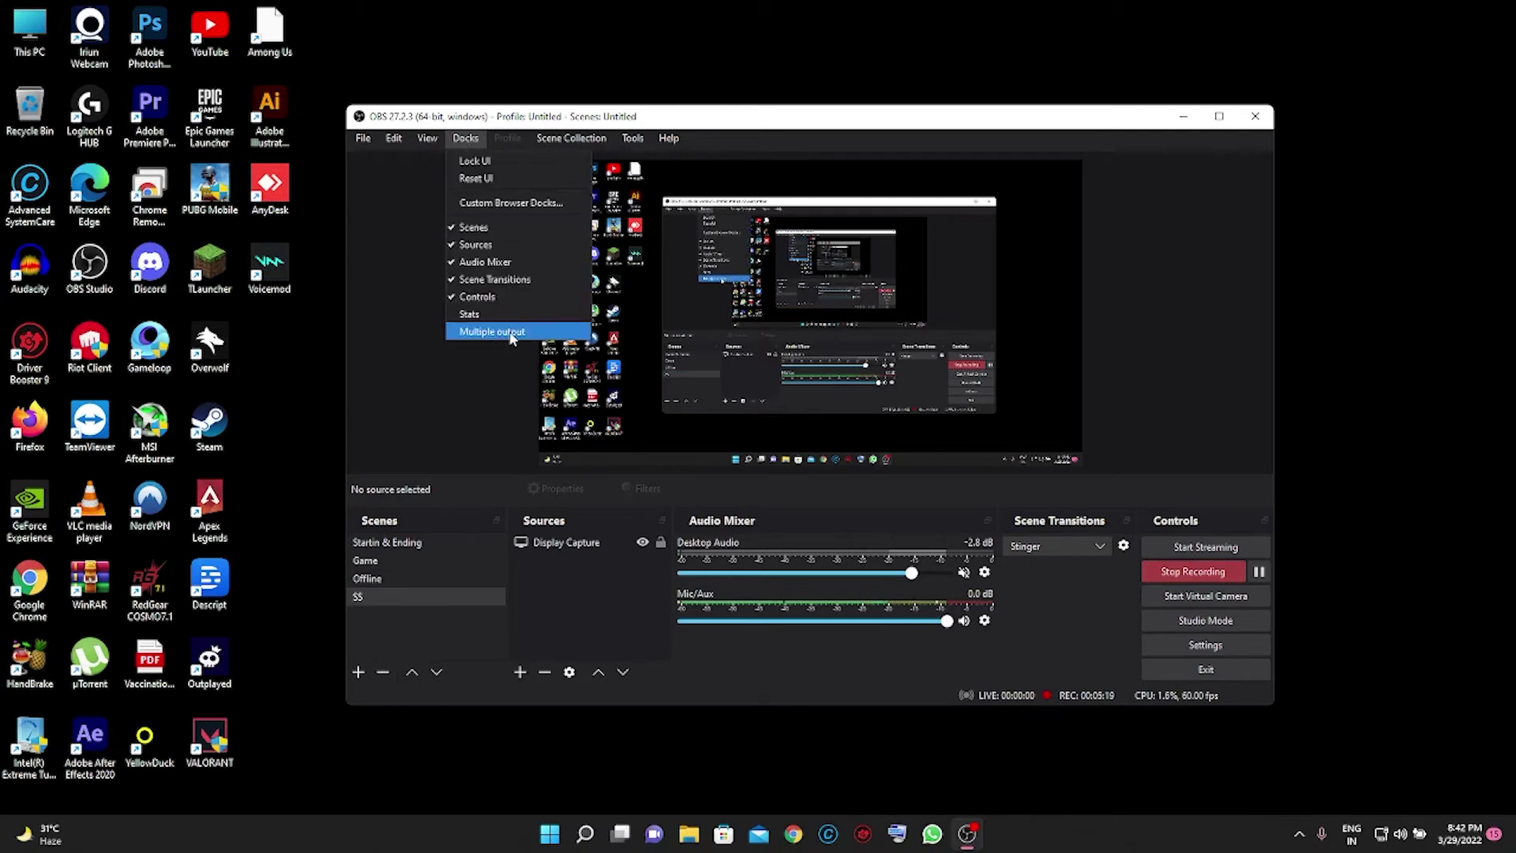
left_click(509, 336)
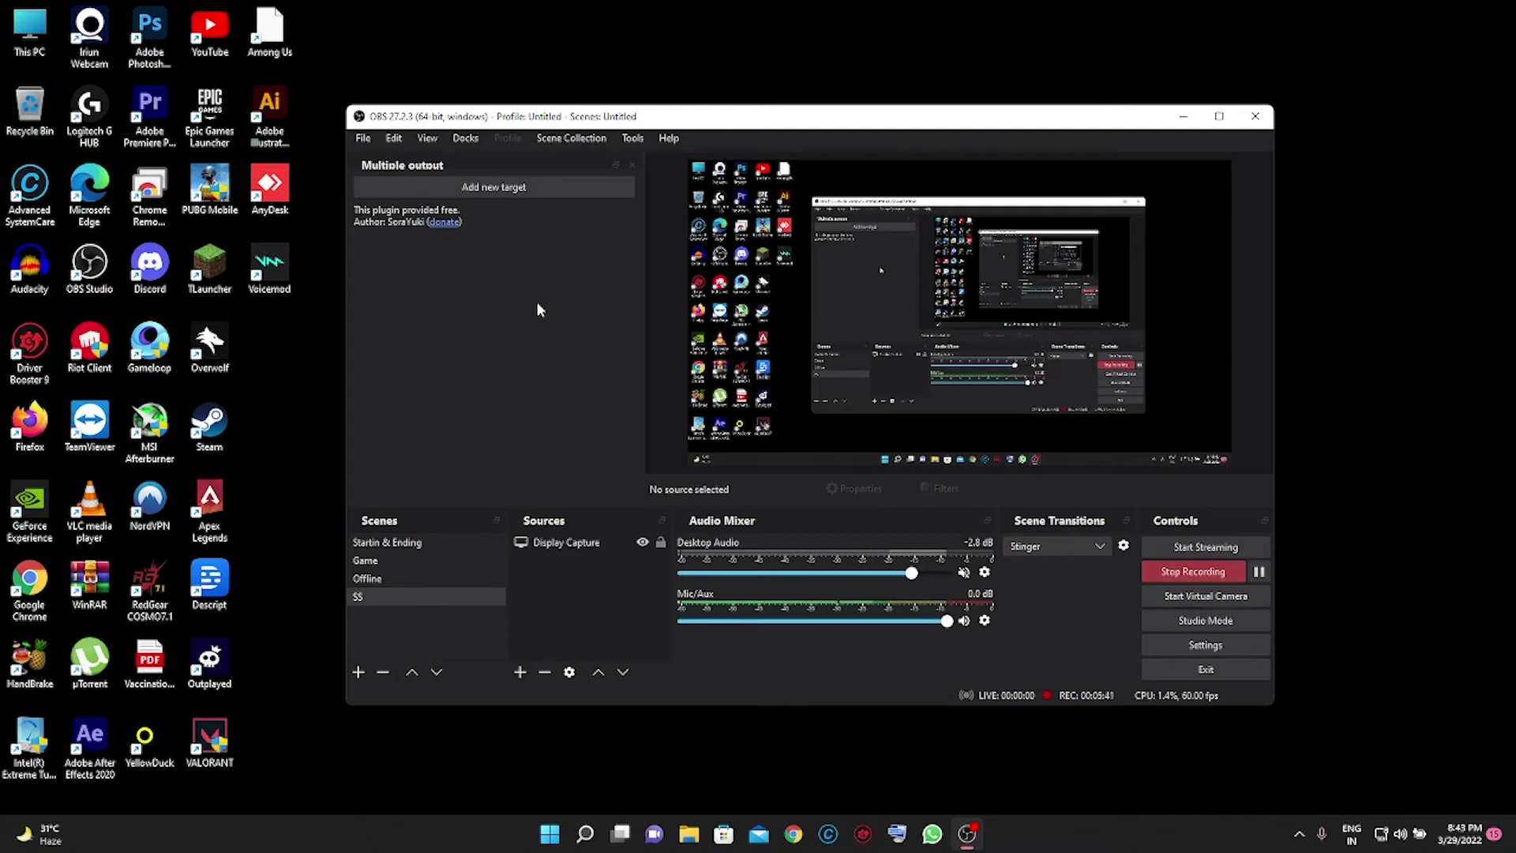
Step: Review the Output and Stream settings, including the bitrate, service and server, and close the settings
left_click(1213, 645)
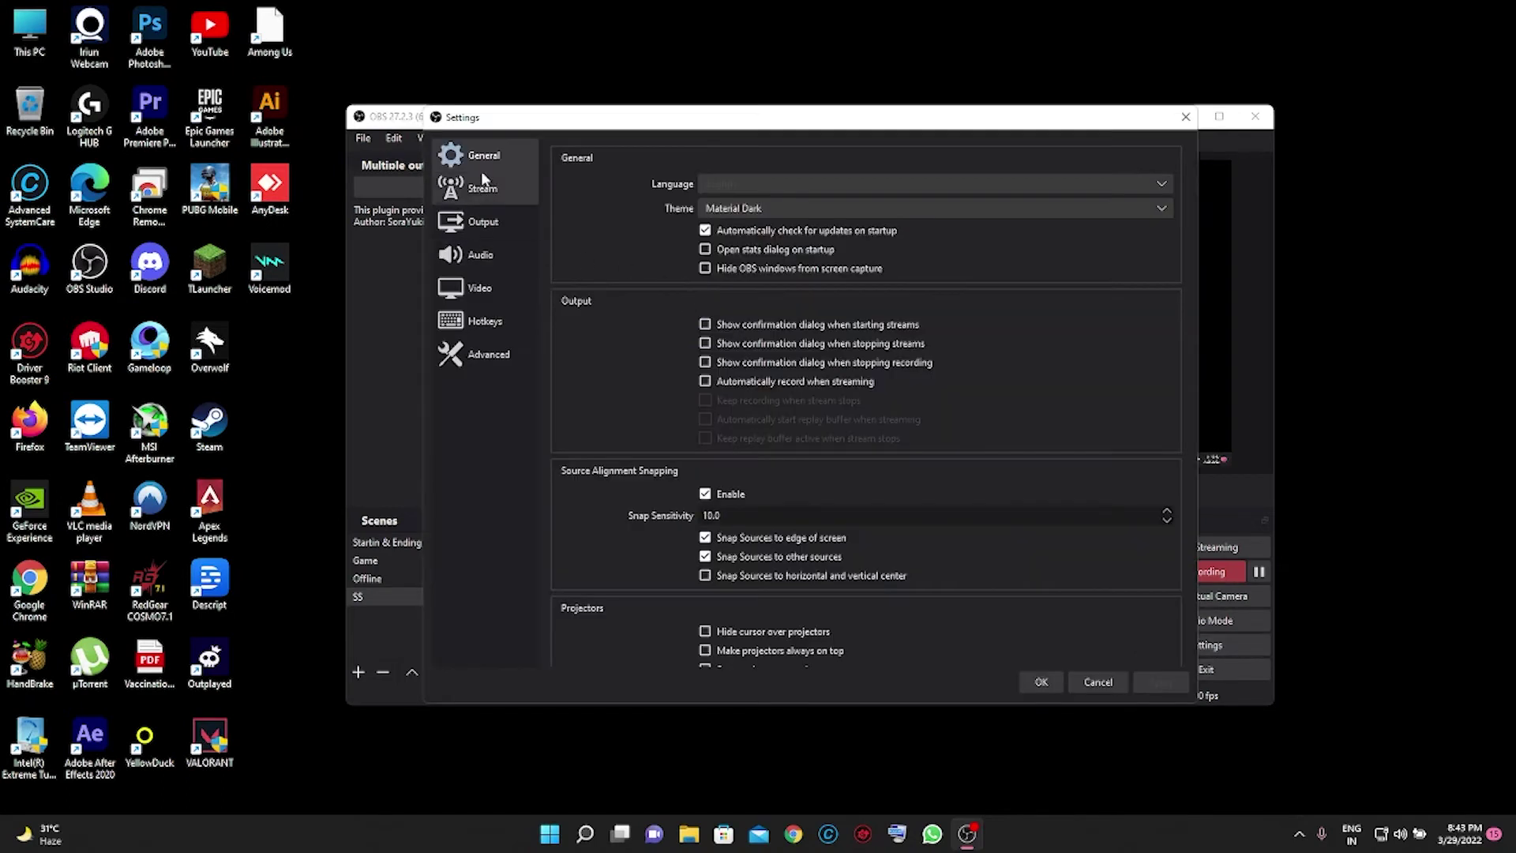
left_click(495, 228)
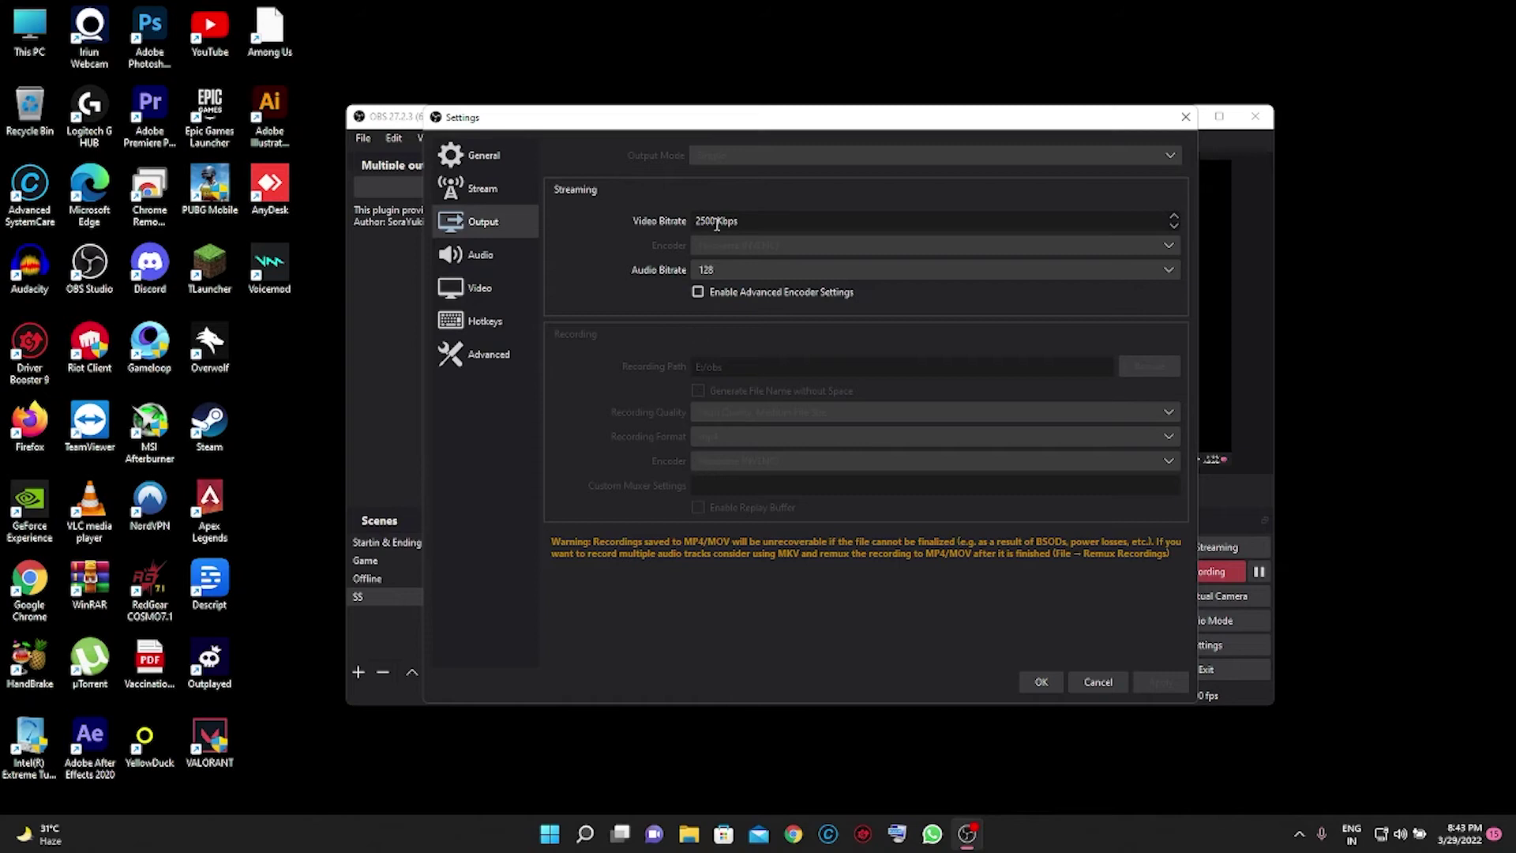
left_click(455, 198)
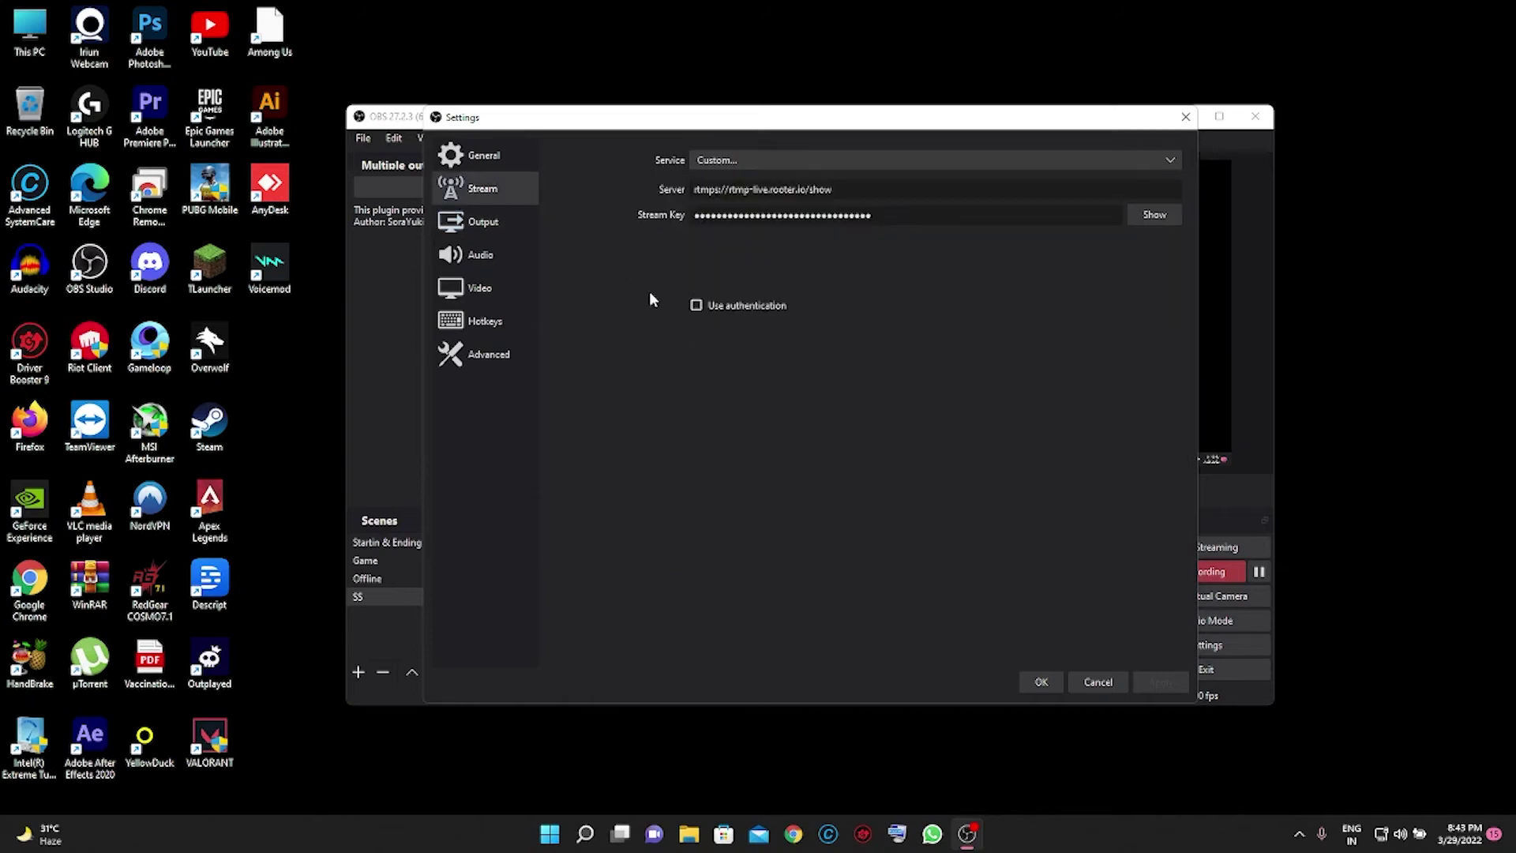
left_click(1056, 683)
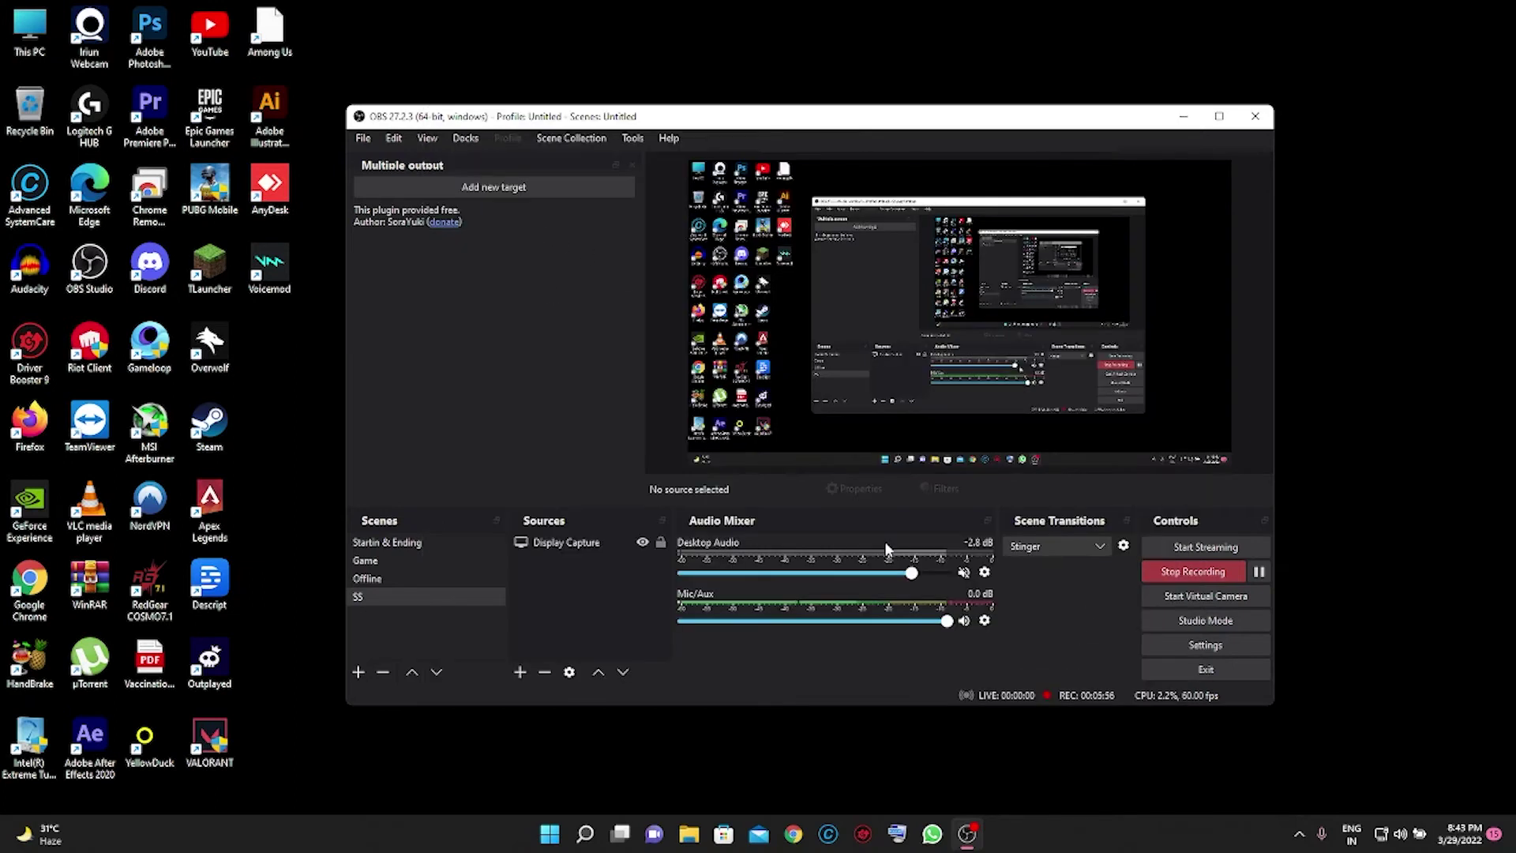
Step: Start a new target in the Multiple output dock and name it Twitch, leaving the RTMP server and key empty
left_click(492, 190)
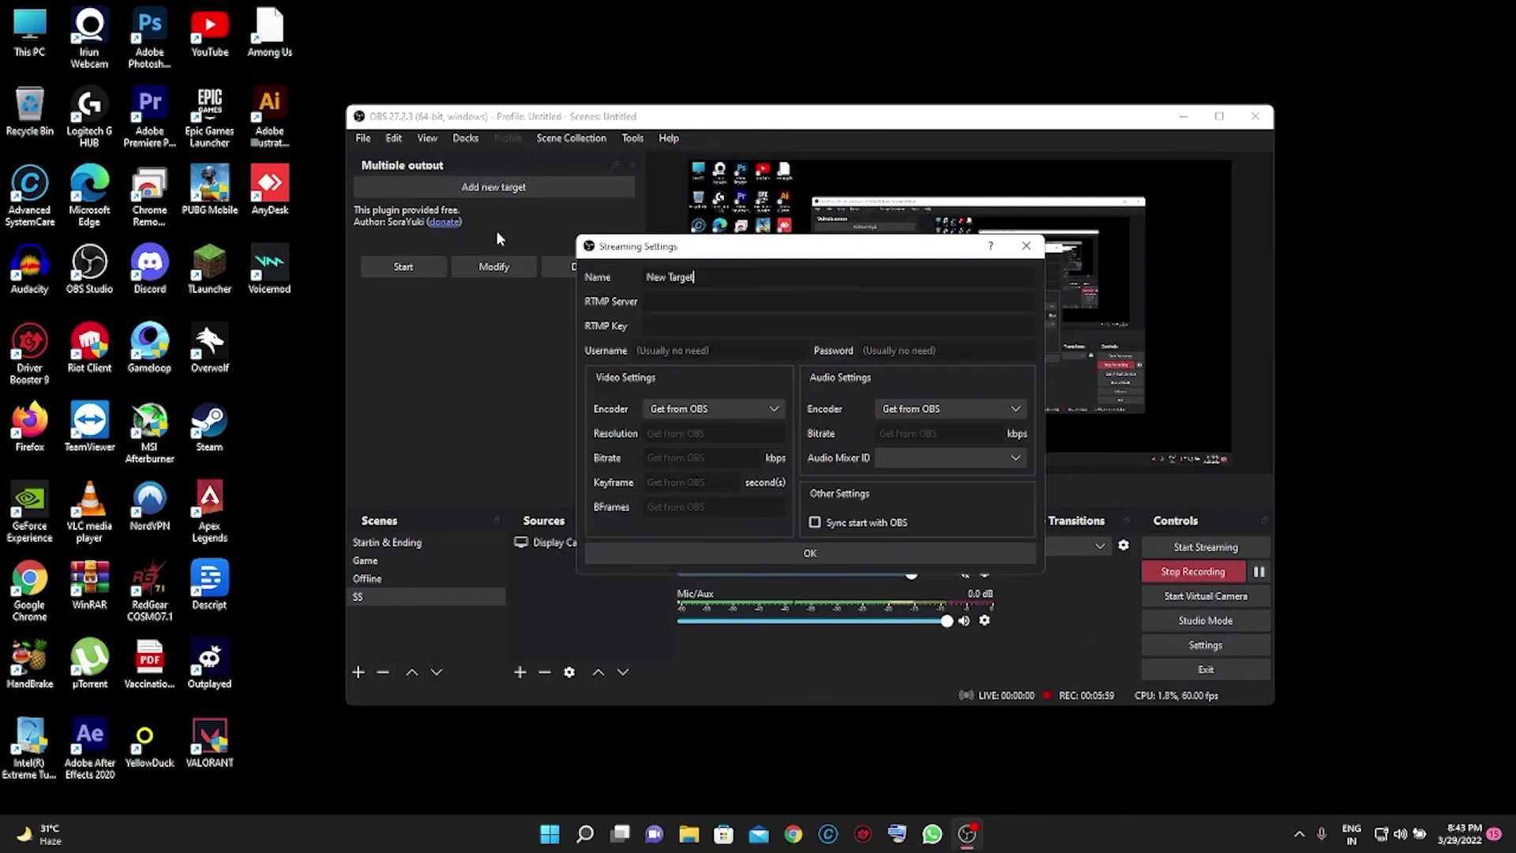
left_click_drag(724, 285, 633, 282)
type("1witch")
left_click(686, 303)
left_click(689, 326)
Step: Try the NVIDIA NVENC H.264 video encoders for the Twitch target and set the encoder back to Get from OBS
left_click(736, 410)
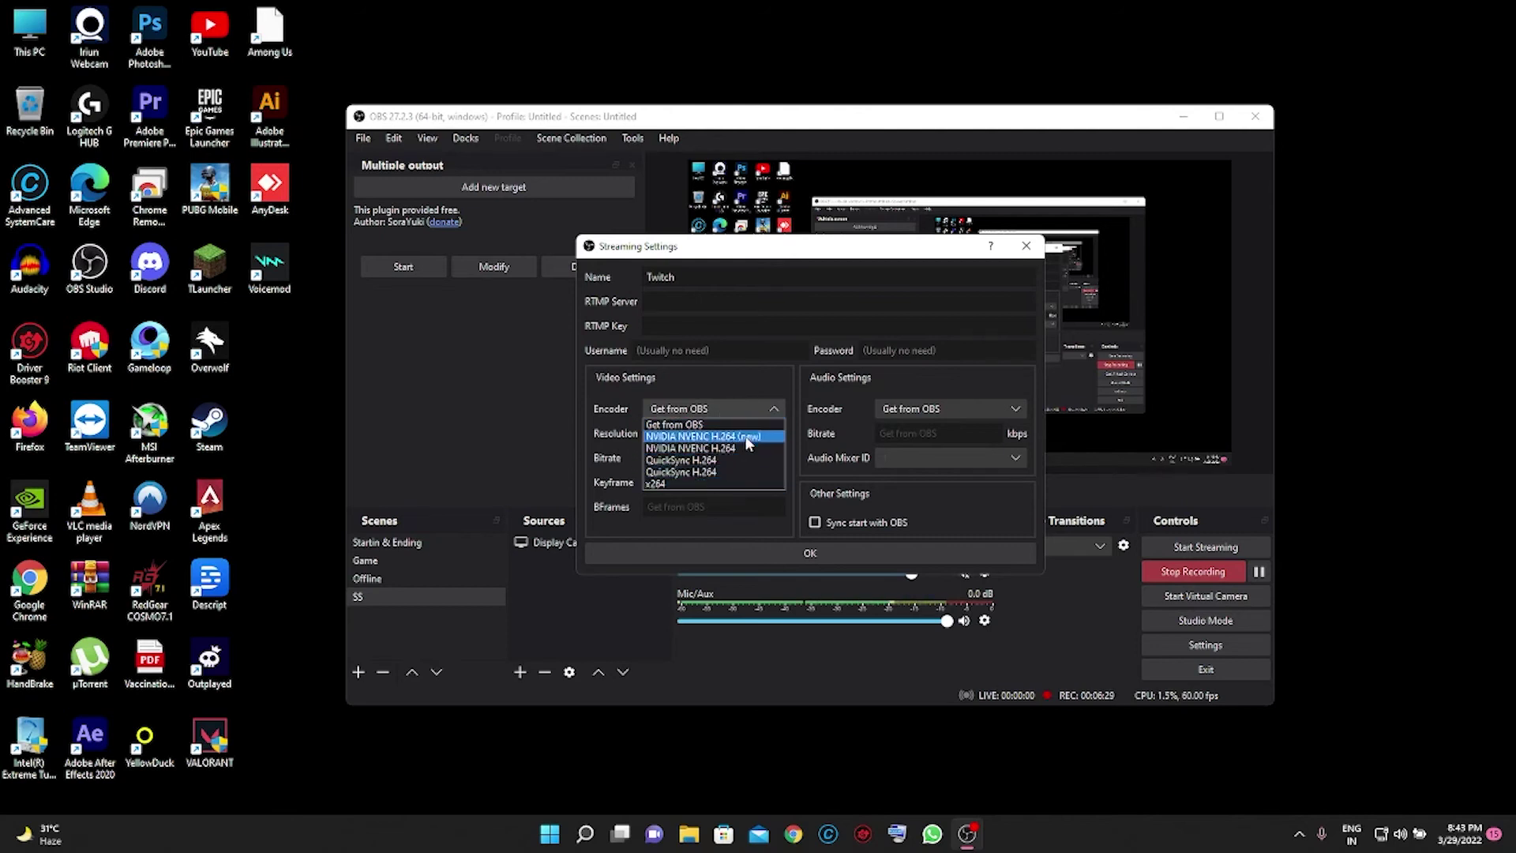
left_click(751, 373)
left_click(746, 411)
left_click(737, 437)
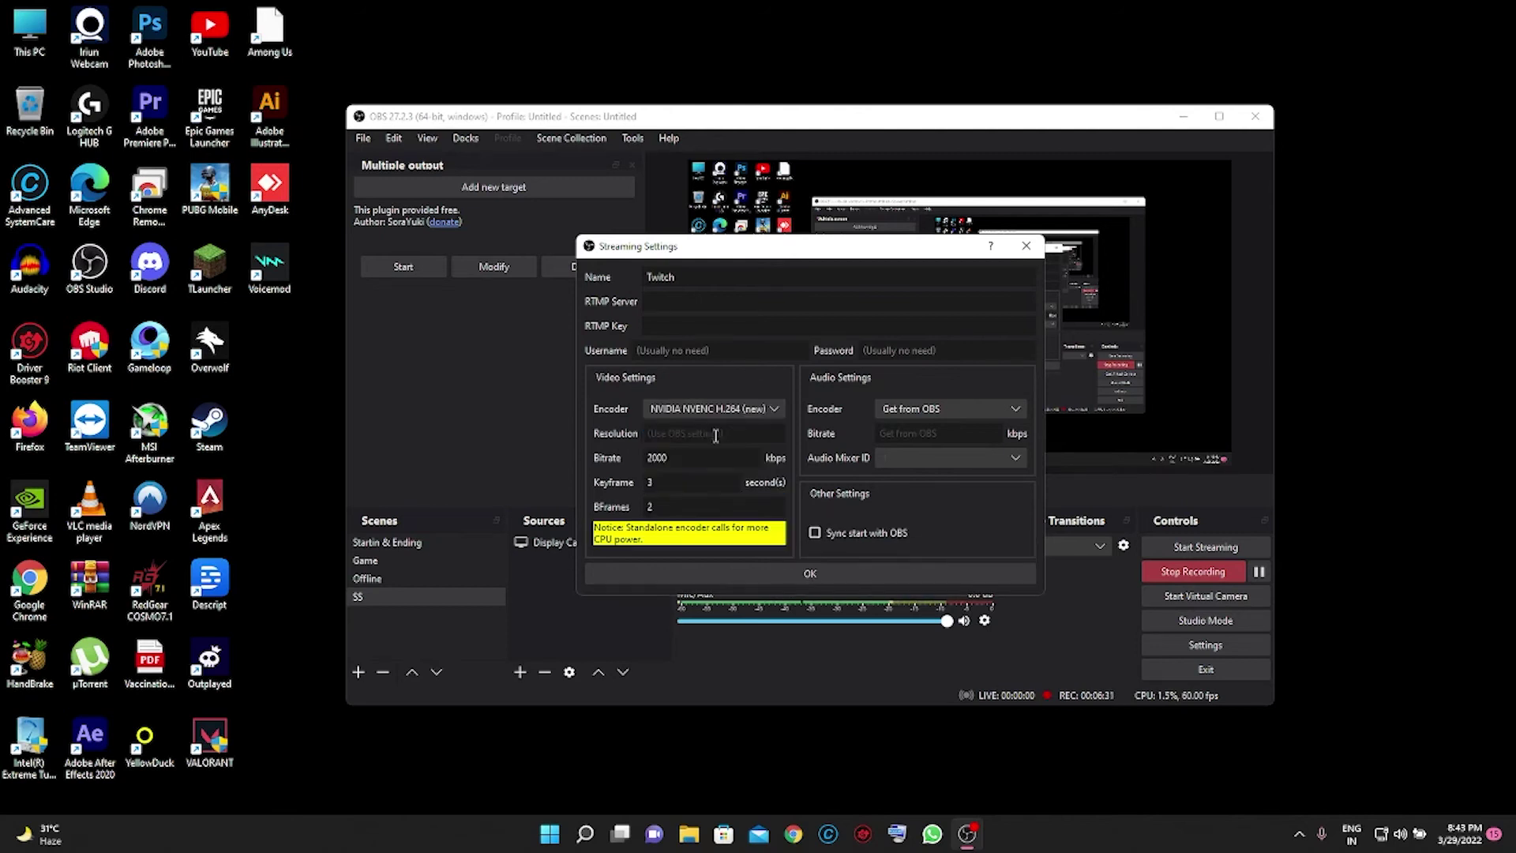
left_click(766, 409)
left_click(747, 438)
left_click(765, 407)
left_click(752, 448)
scroll(770, 408, "up", 3)
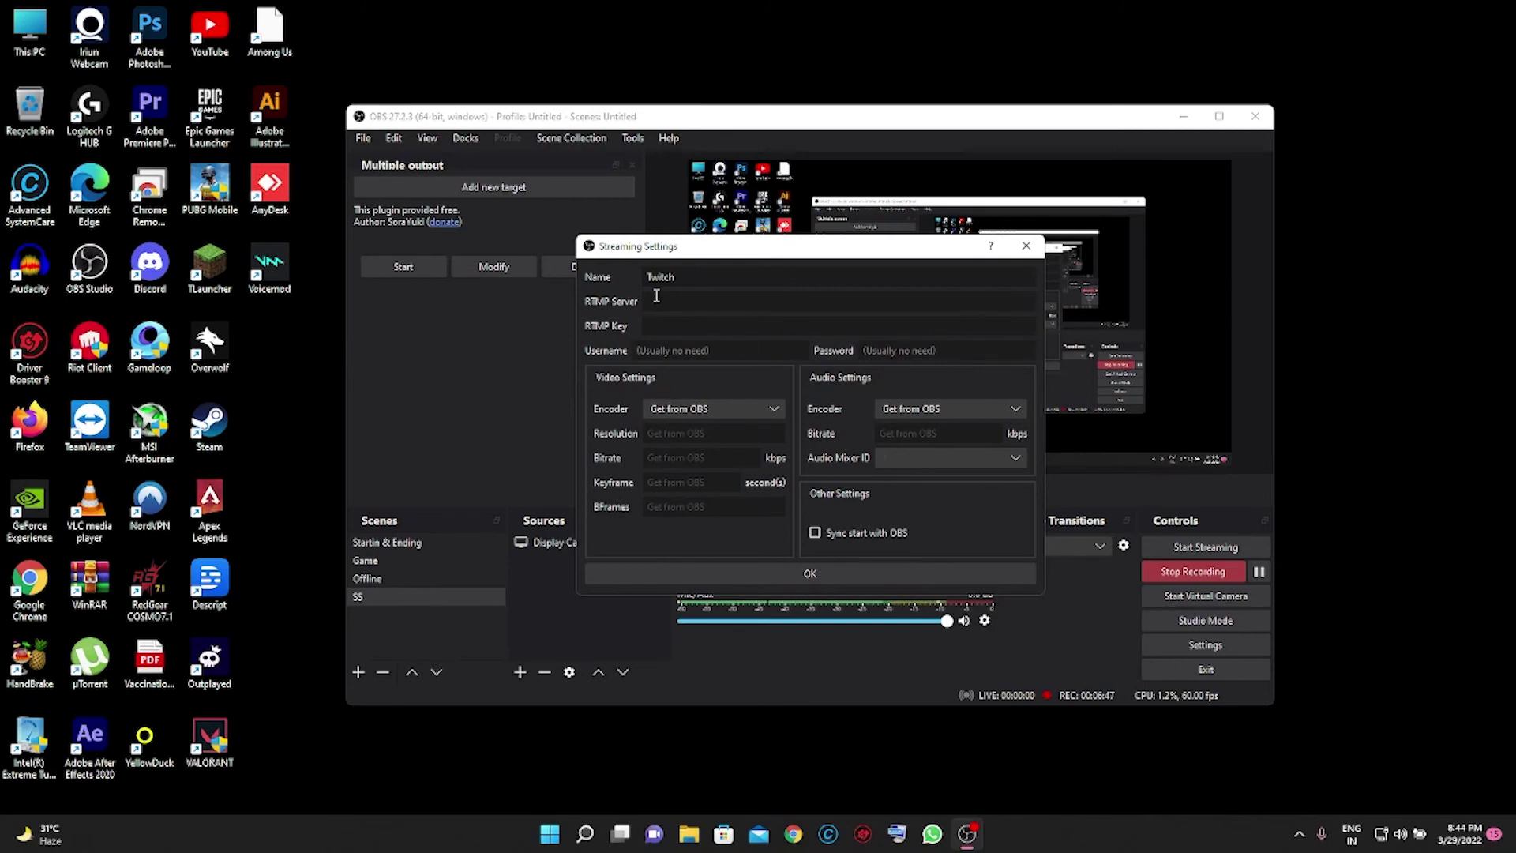
Step: Save the Twitch target and add another streaming target named FB
left_click(790, 578)
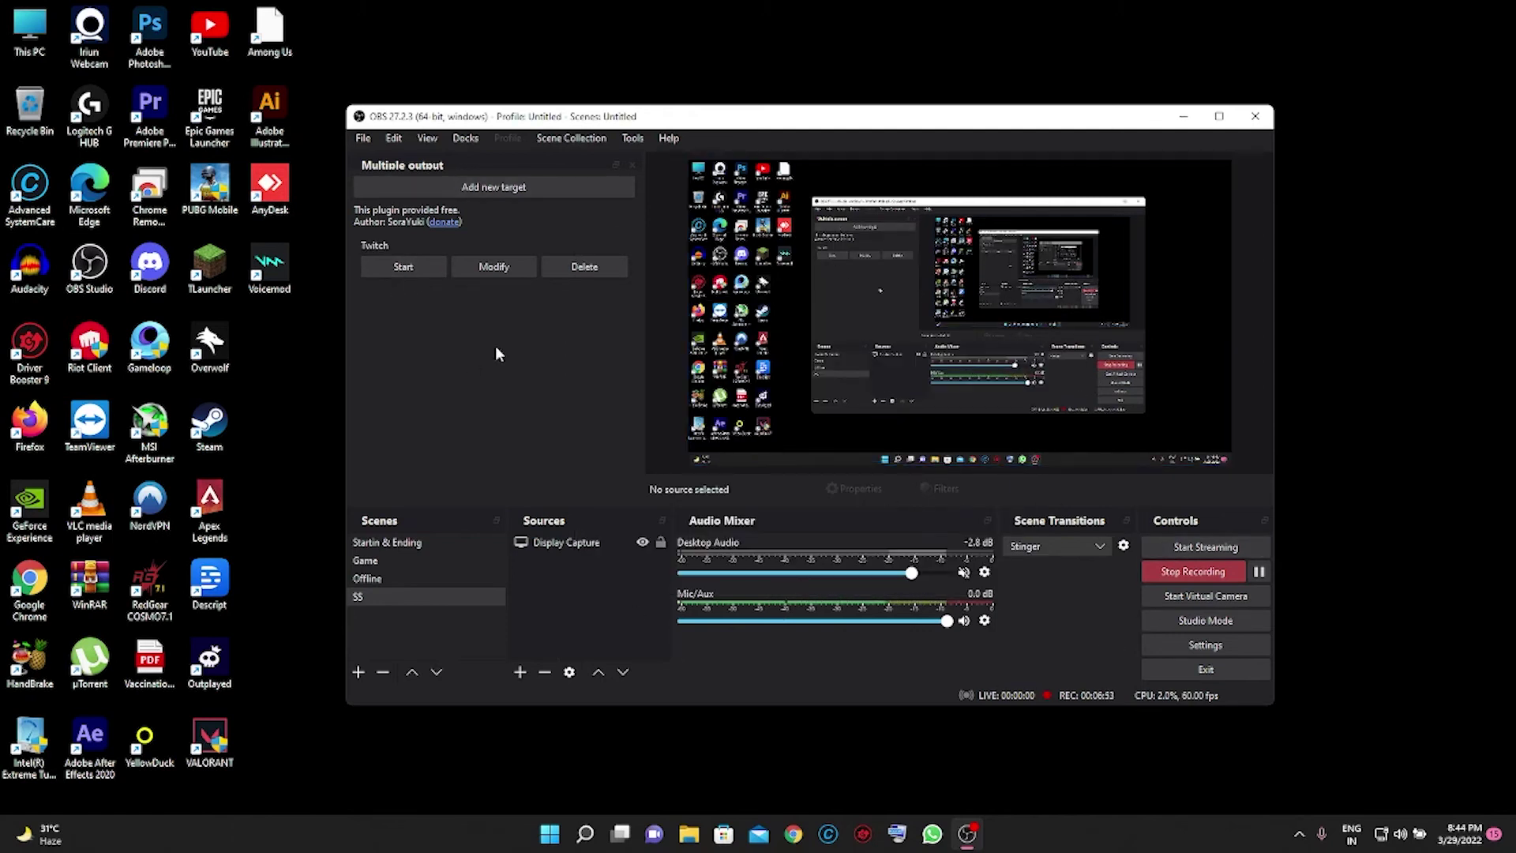
left_click(514, 188)
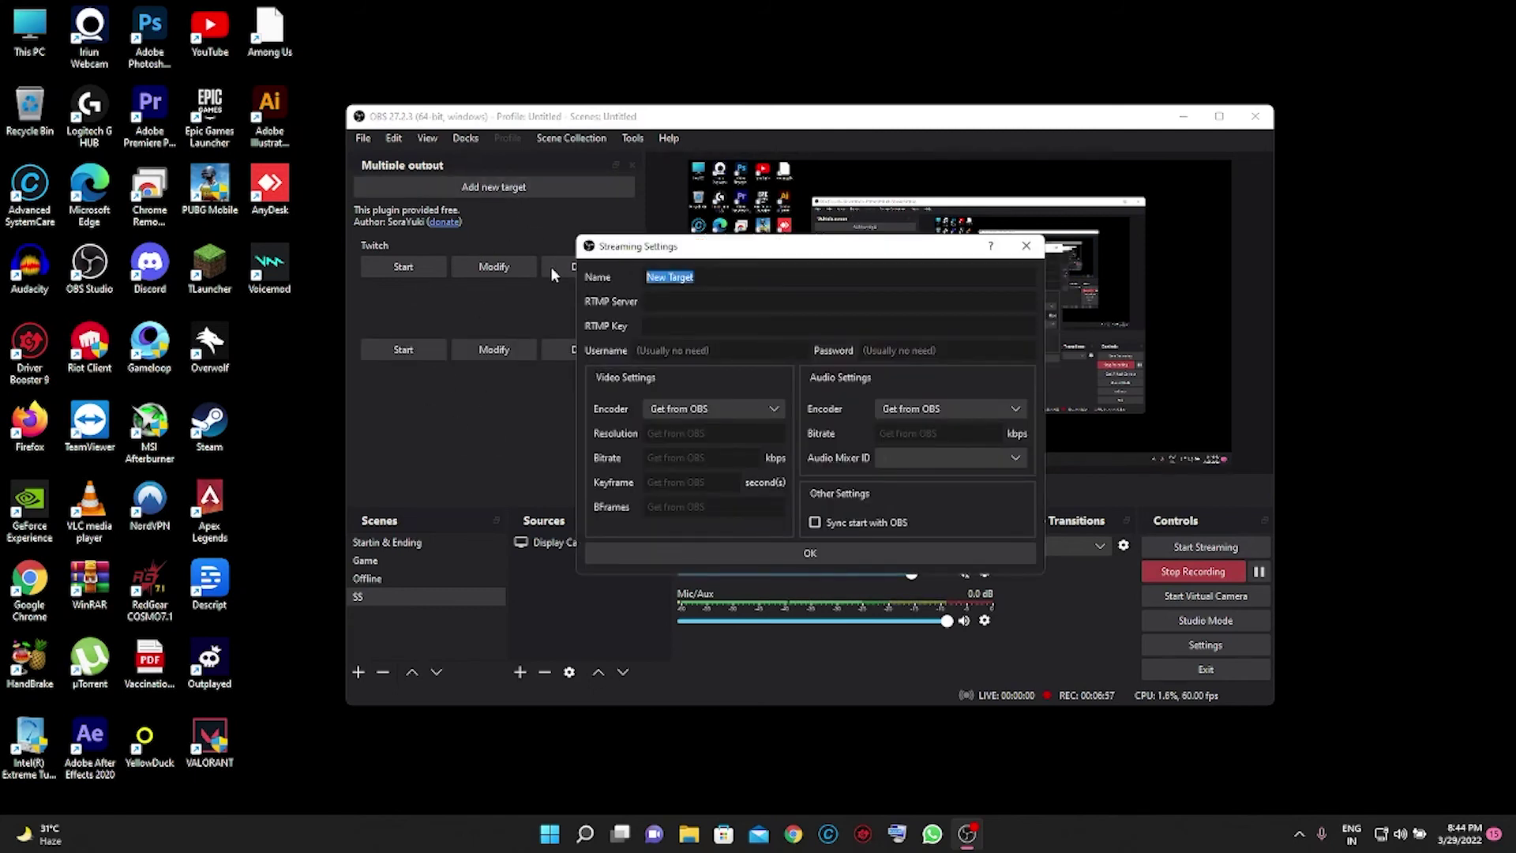
type("FB")
key("Return")
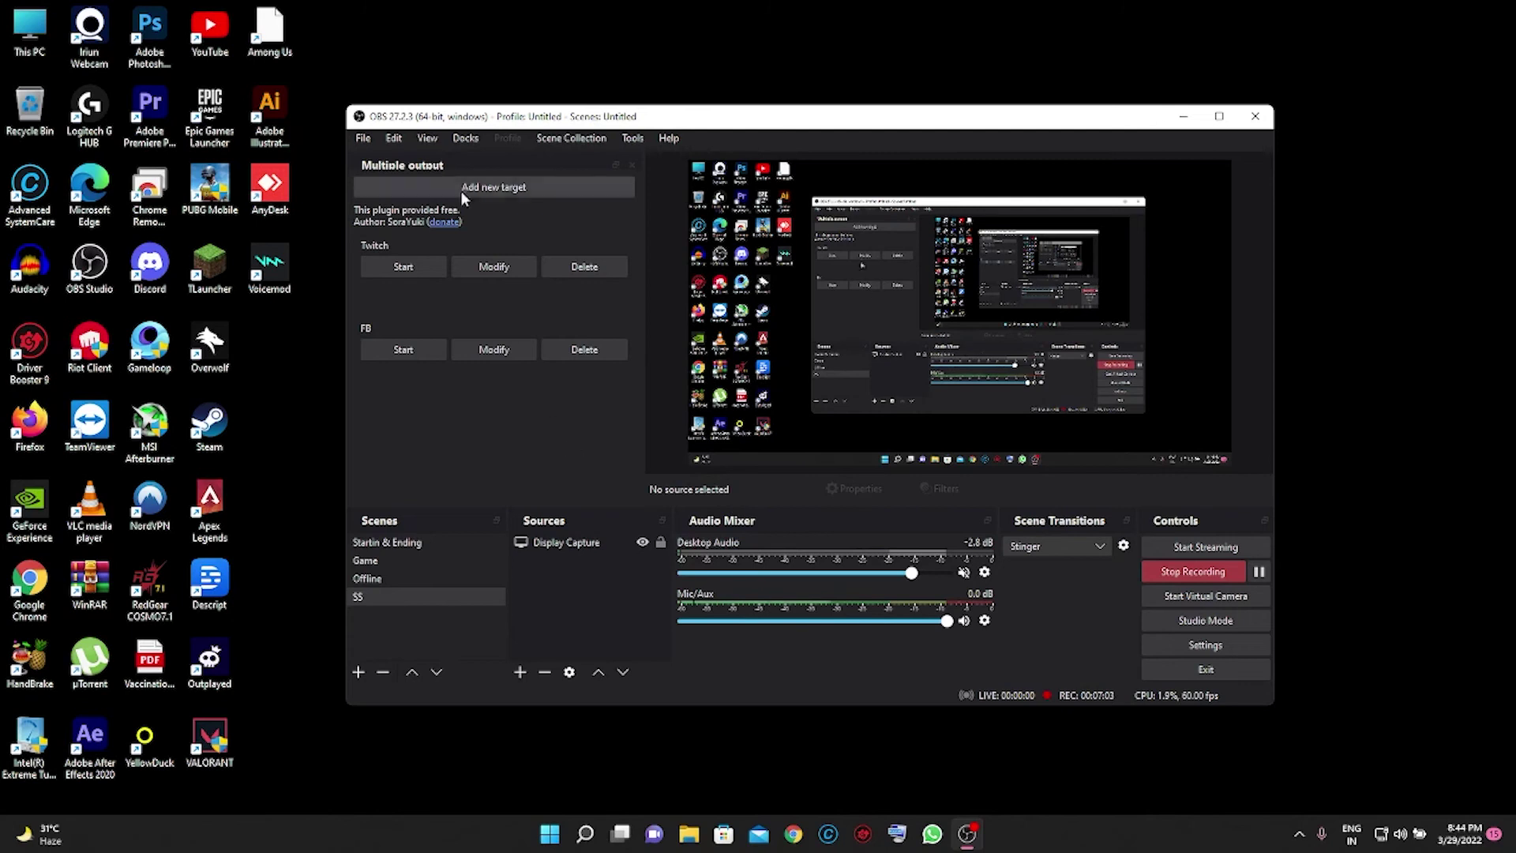
Step: Add a streaming target named Insta to the Multiple output dock with the default encoder settings
left_click(489, 188)
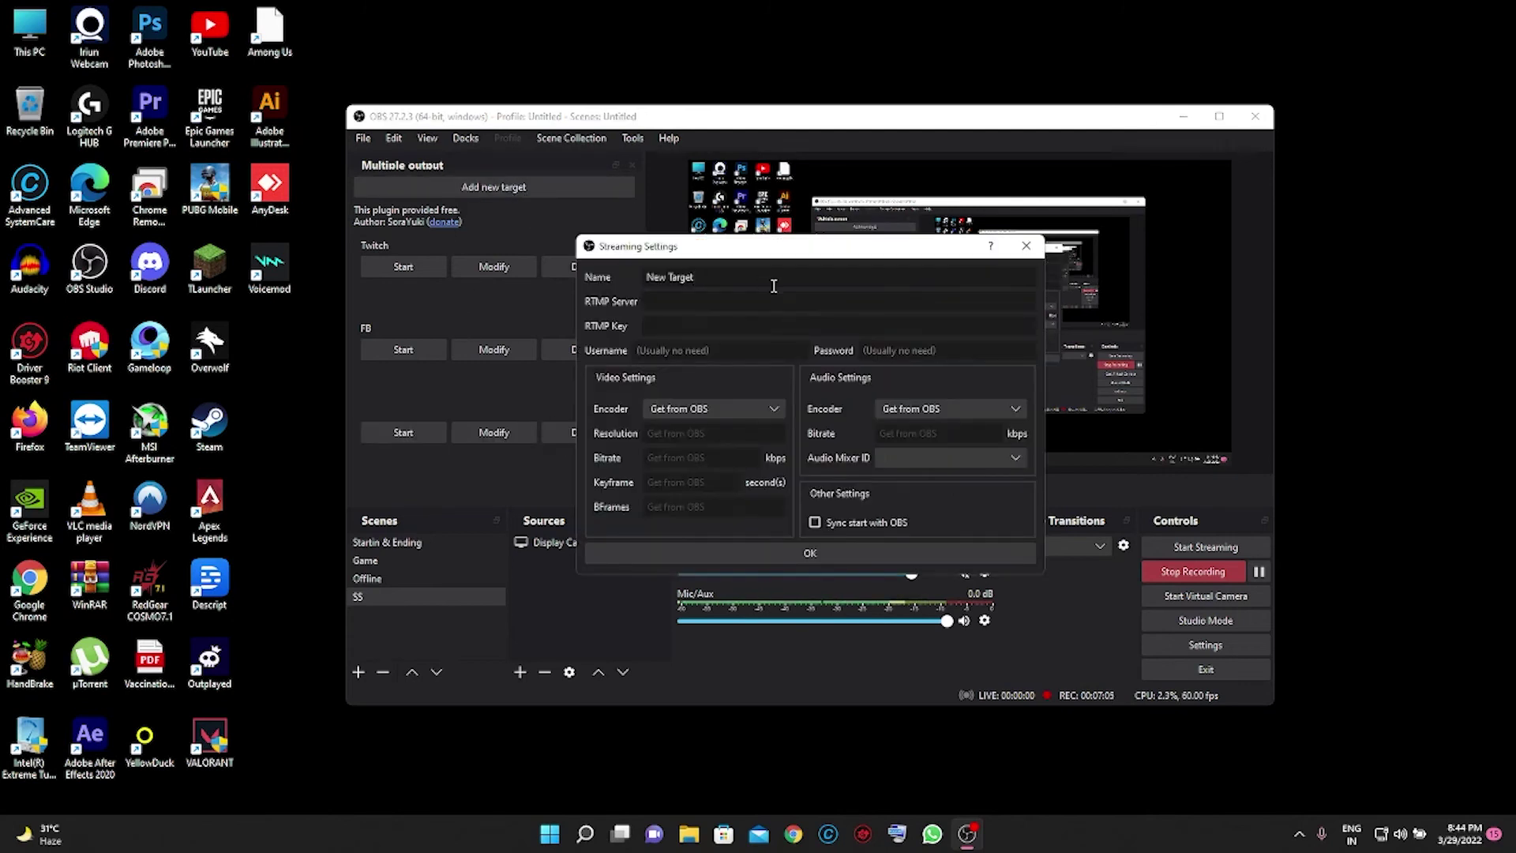
type("Insta")
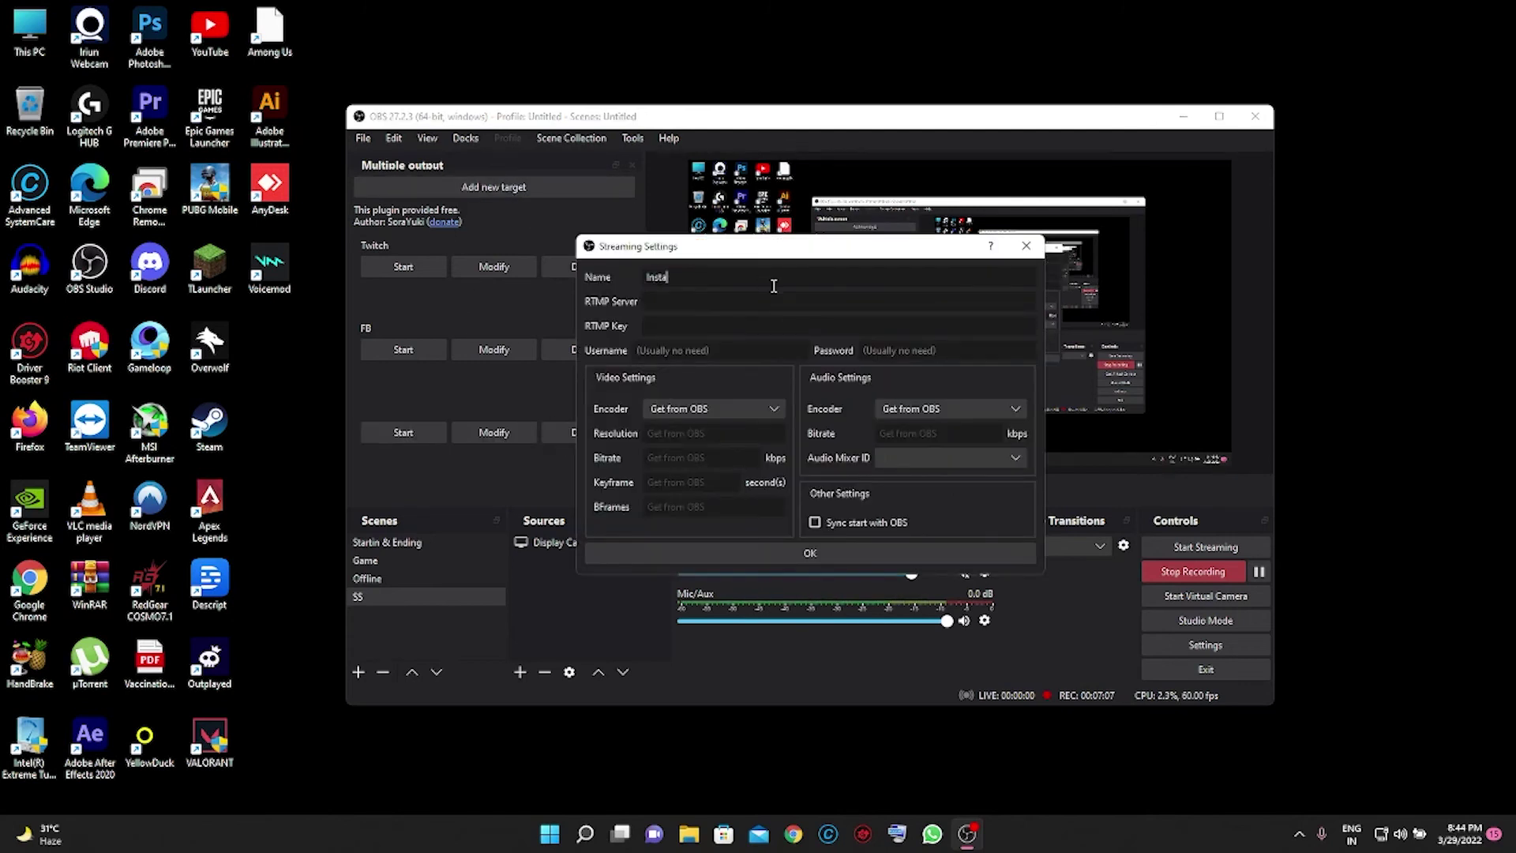
left_click(872, 555)
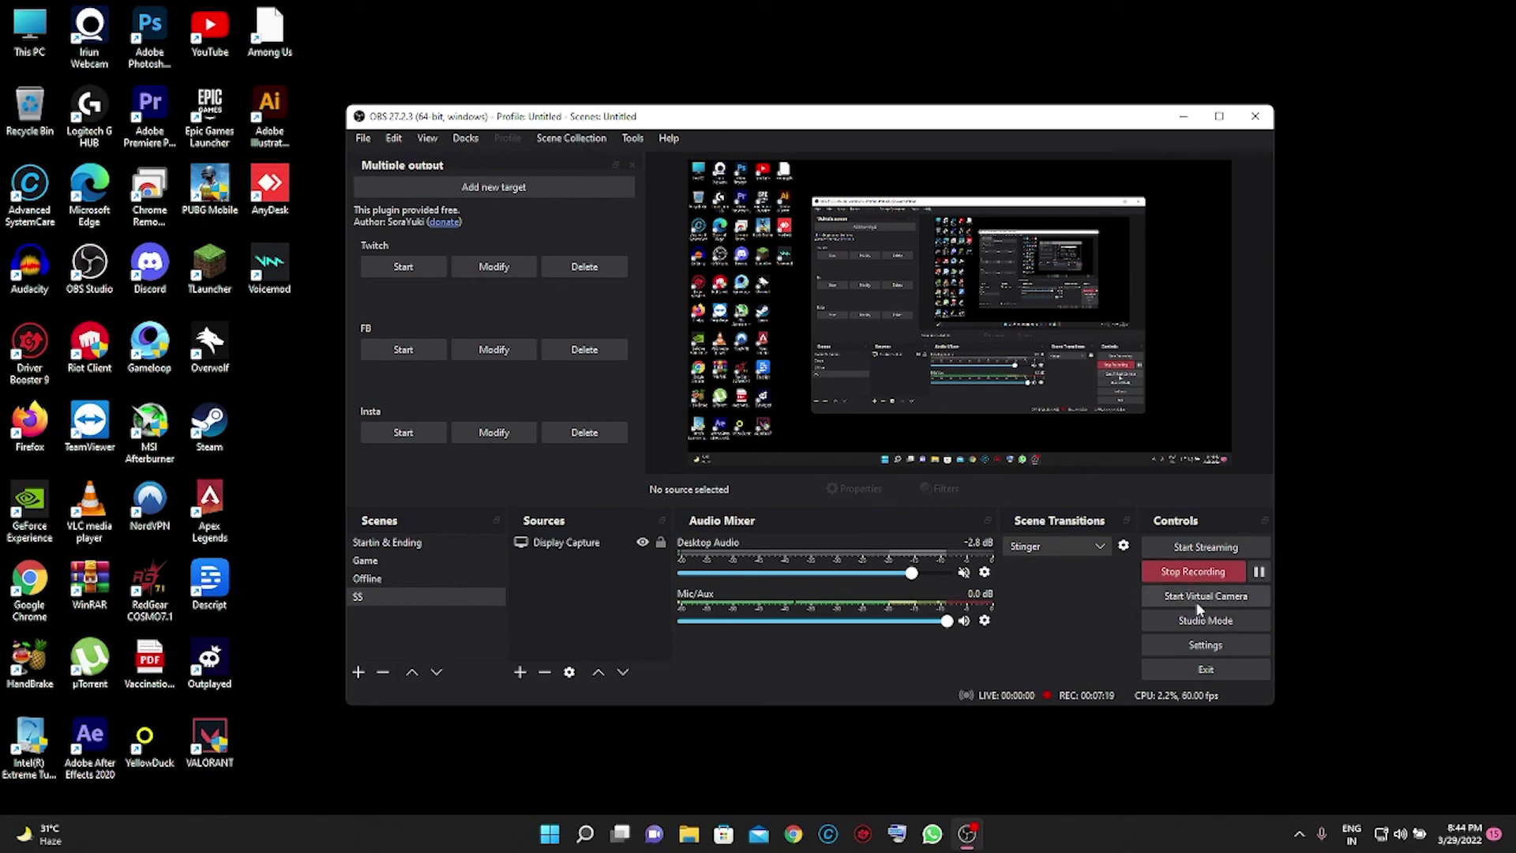
Step: Add a streaming target named Custm to the Multiple output dock with the default encoder settings
left_click(501, 187)
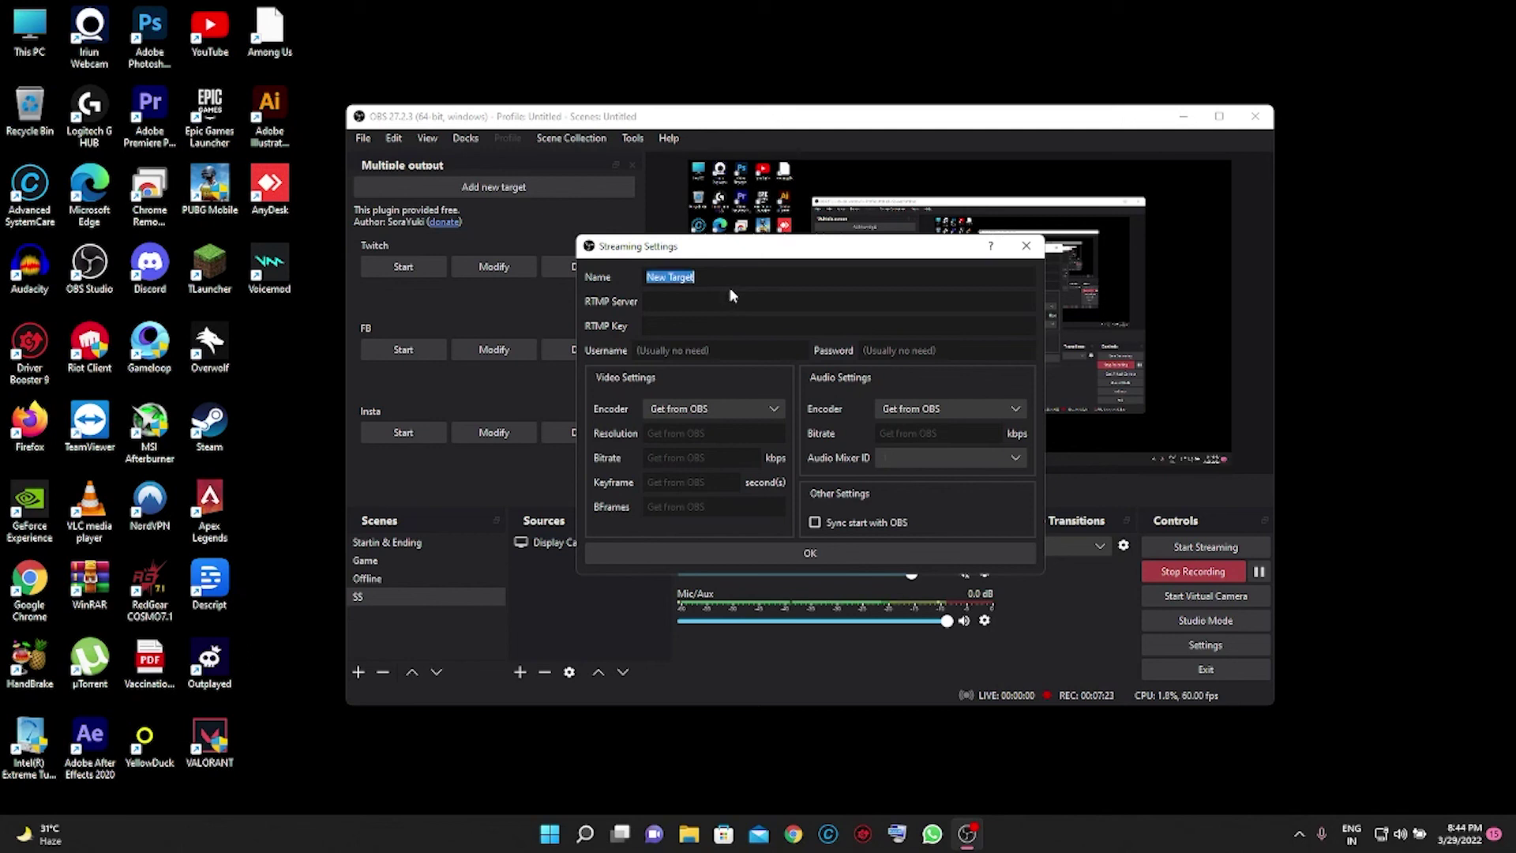
type("Cust")
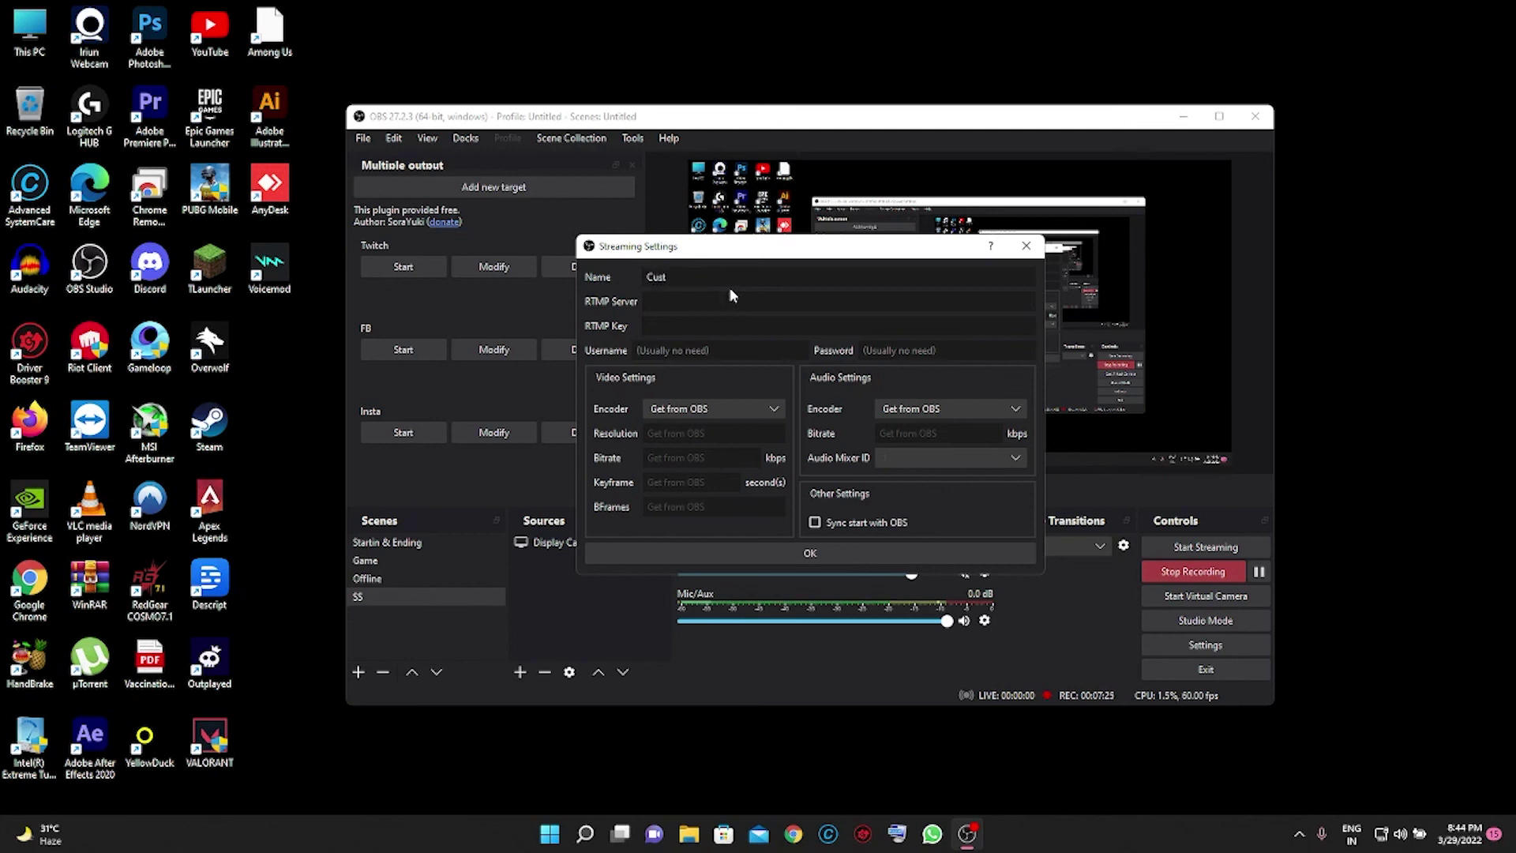
type("m")
left_click(802, 553)
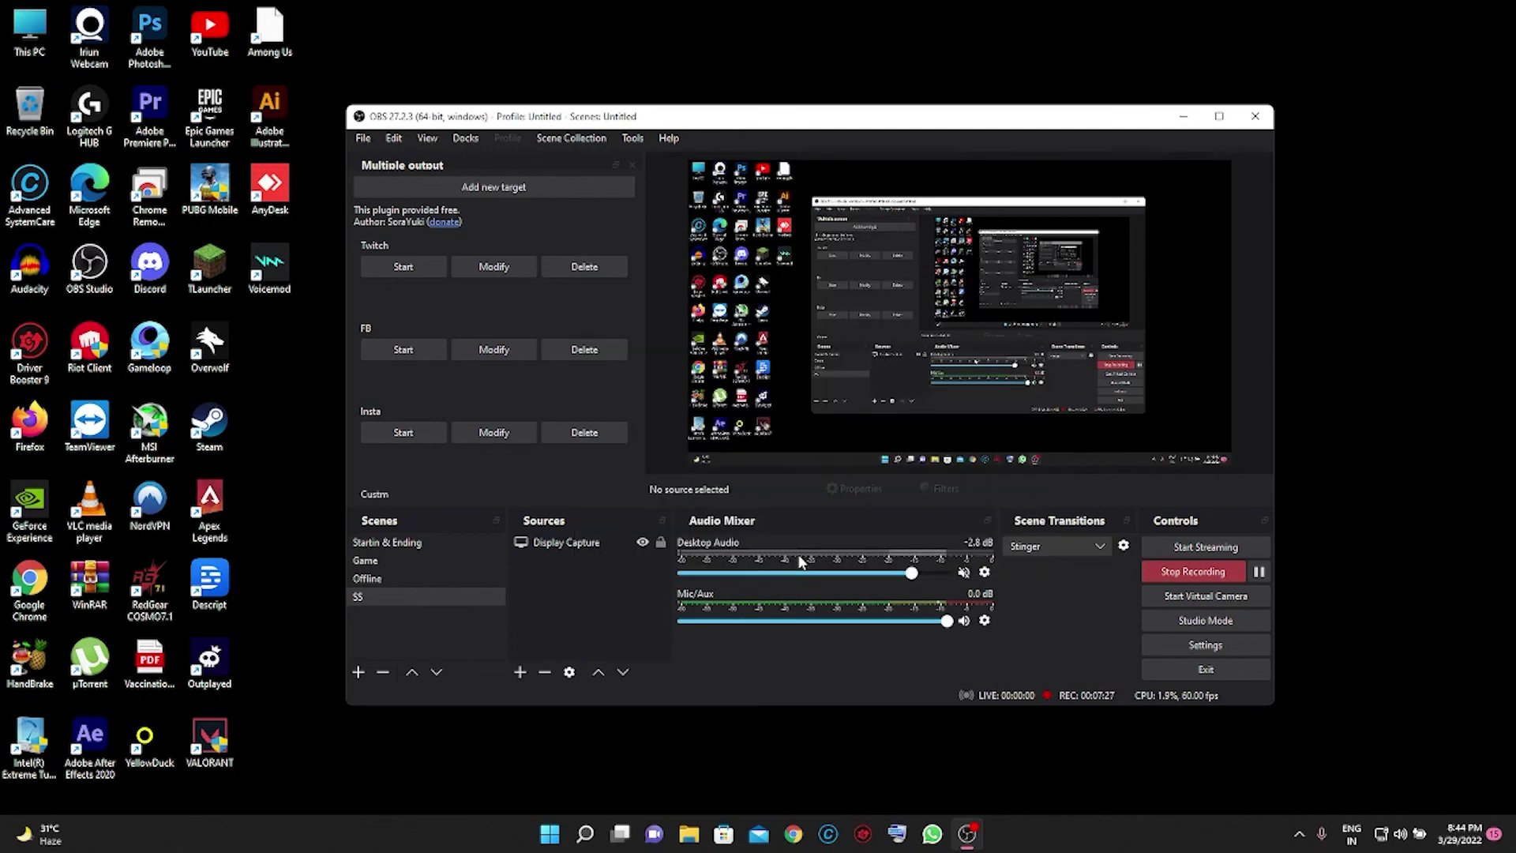